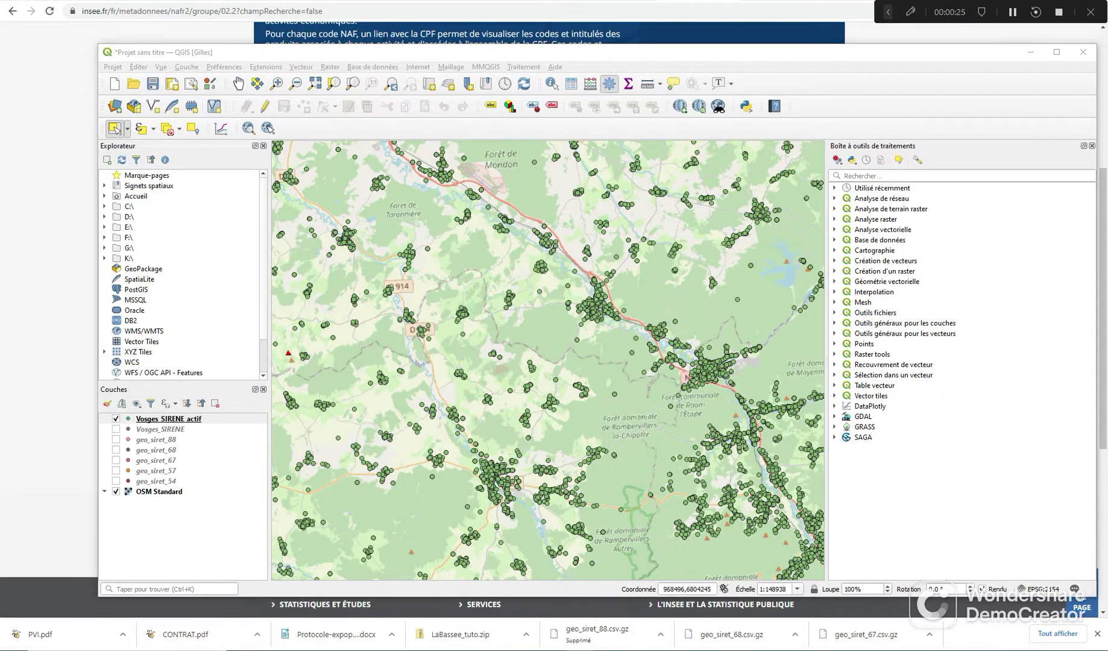
Switch to the browser and go up from group 02.2 to the top-level NAF rév.2 sections to review the list.
left_click(443, 617)
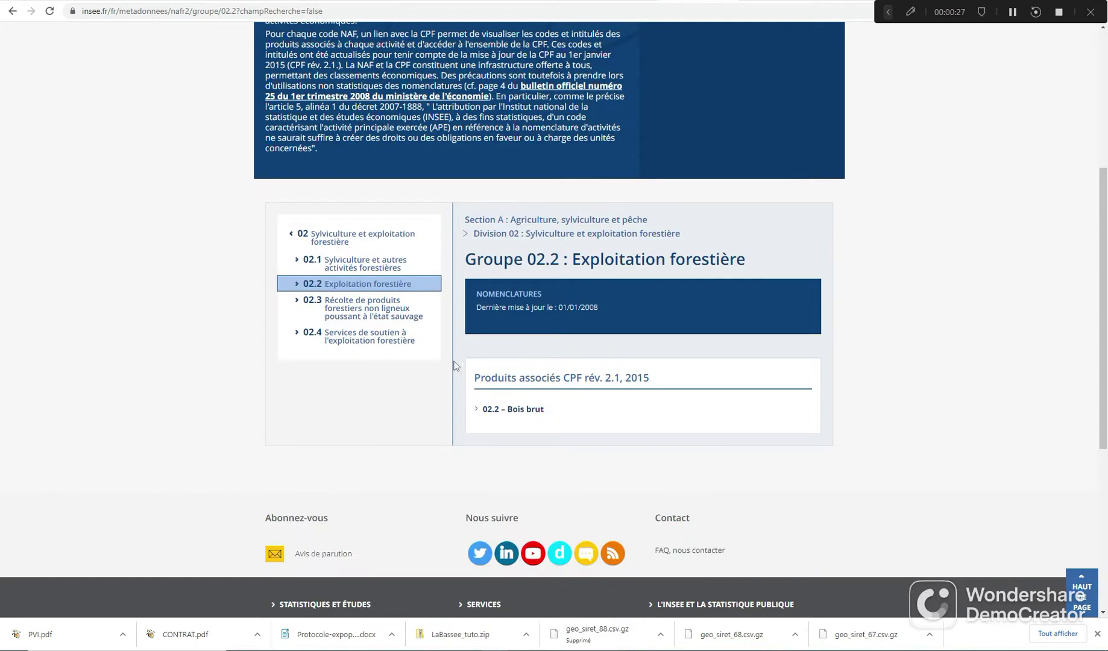
scroll(456, 366, "up", 5)
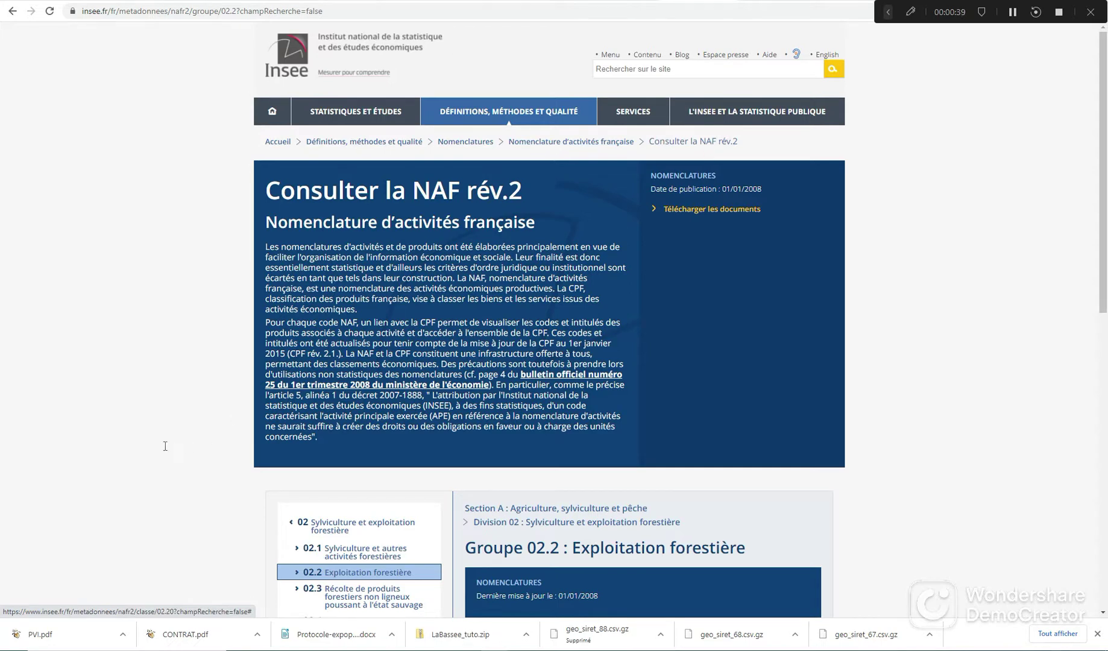
scroll(153, 396, "down", 4)
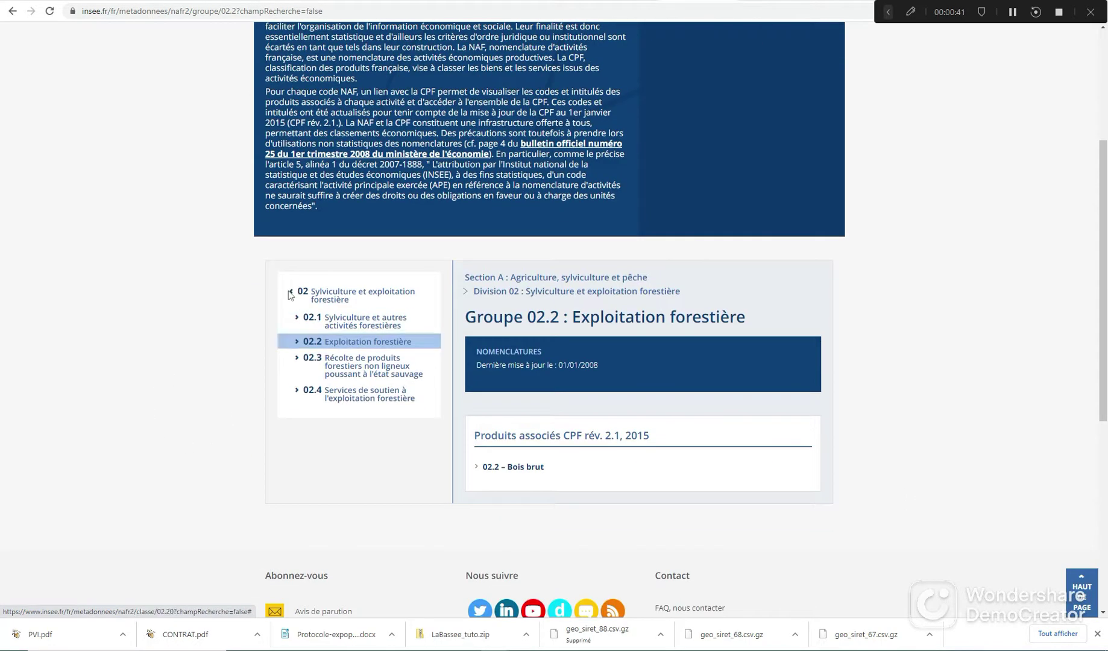
left_click(289, 295)
left_click(290, 295)
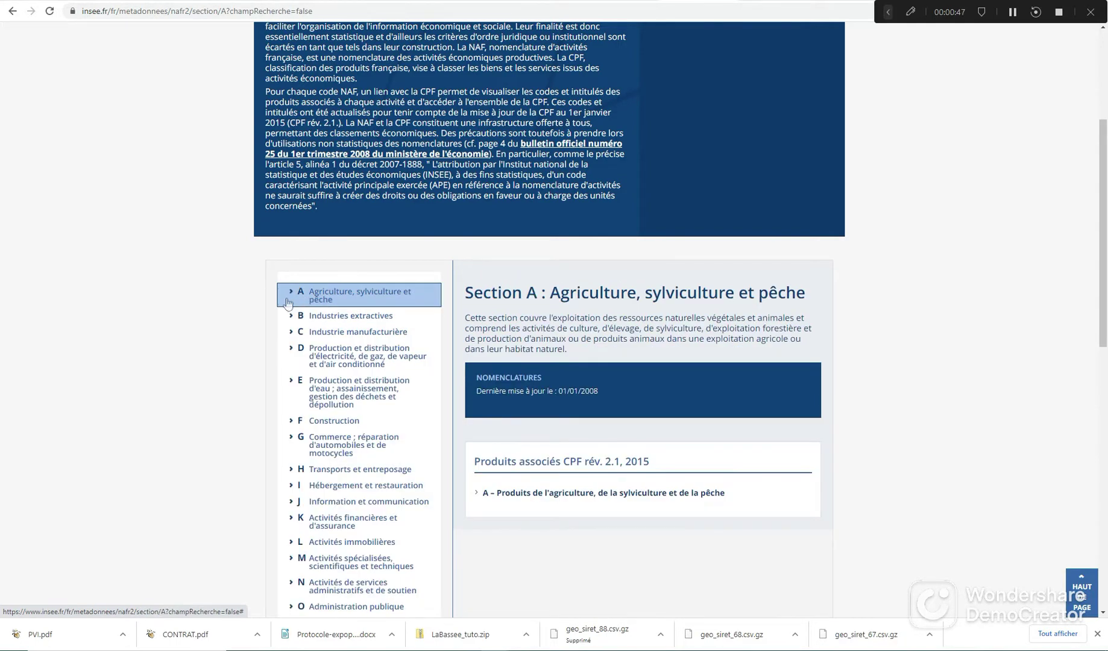
scroll(312, 321, "down", 4)
scroll(312, 321, "down", 2)
scroll(307, 326, "up", 8)
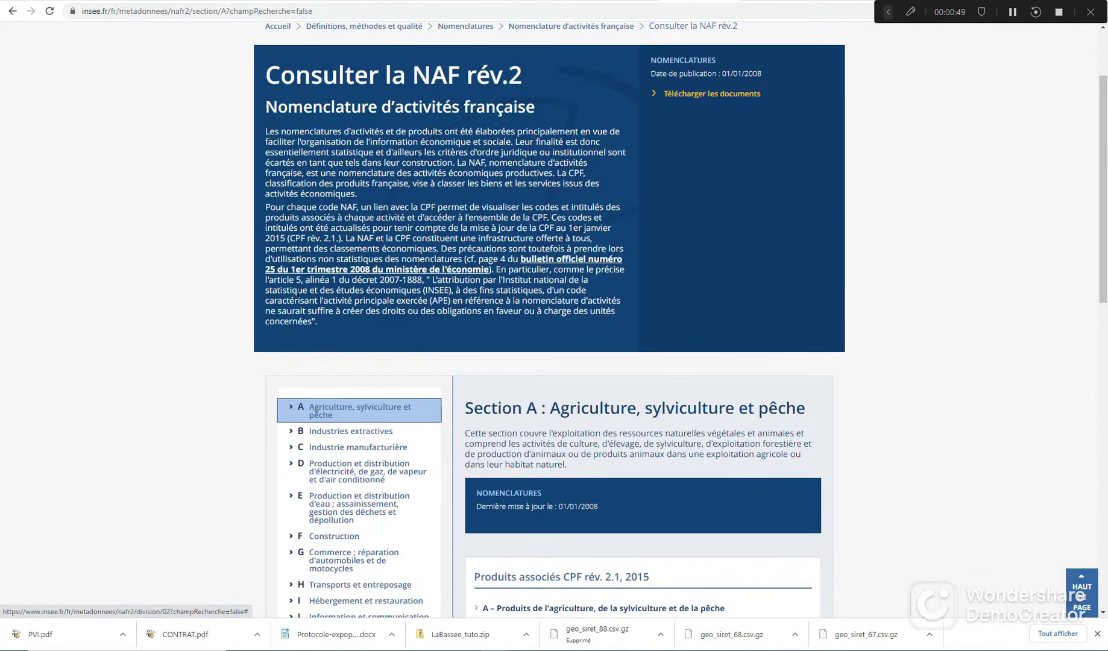
scroll(302, 330, "down", 2)
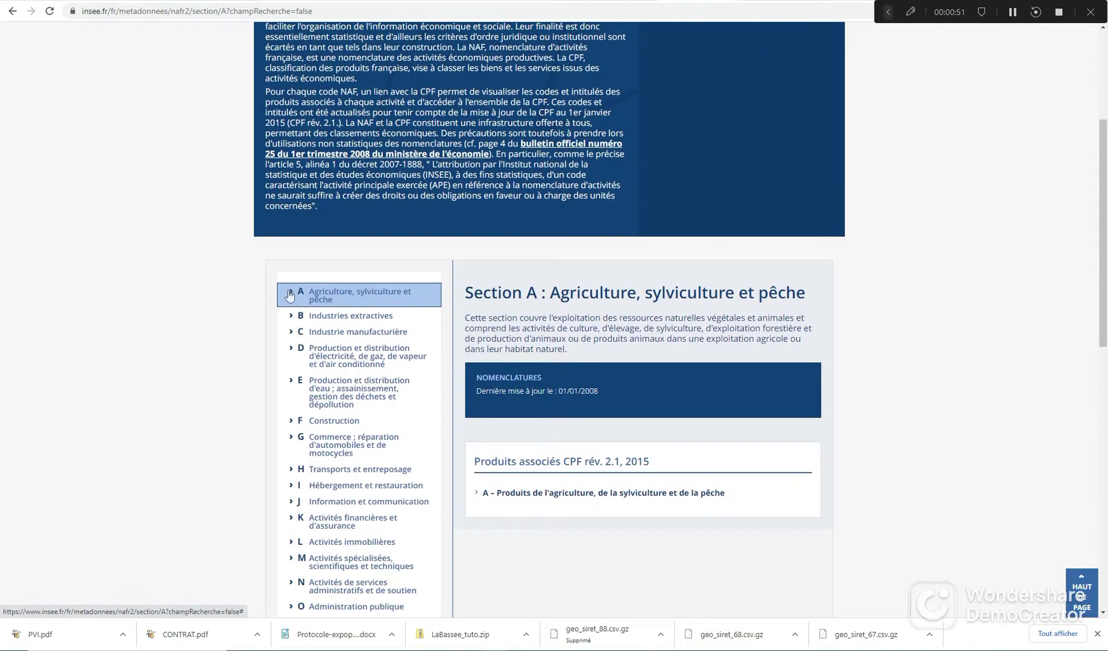
Drill down from section A through division 02 to sub-class 02.20Z Exploitation forestière and read what it includes and excludes.
left_click(289, 296)
left_click(300, 353)
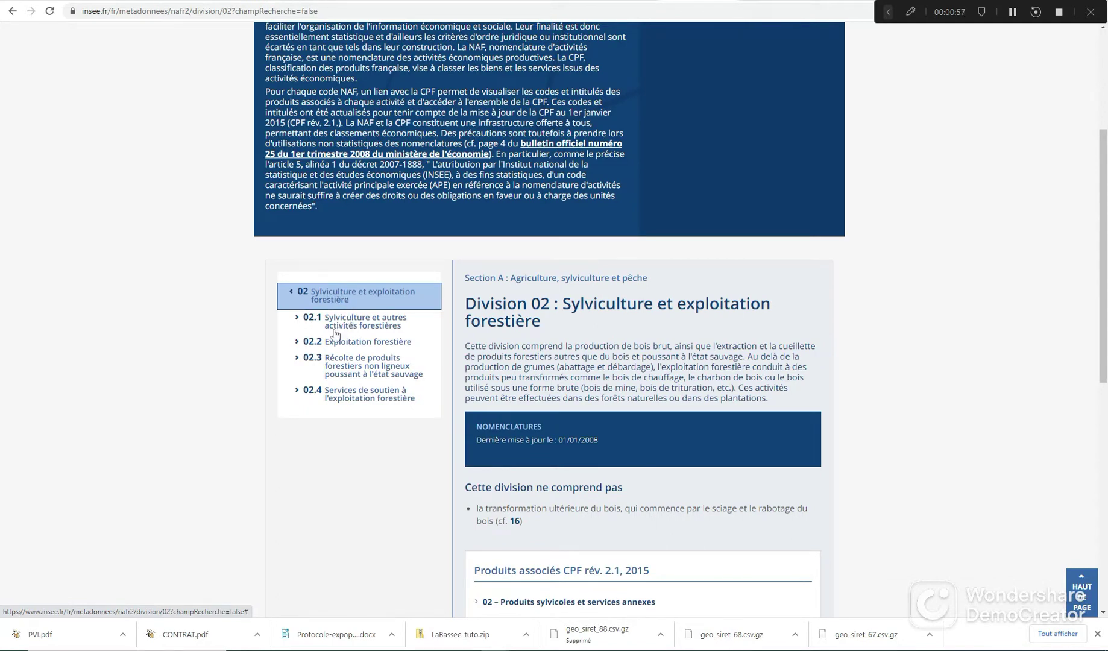
left_click(300, 343)
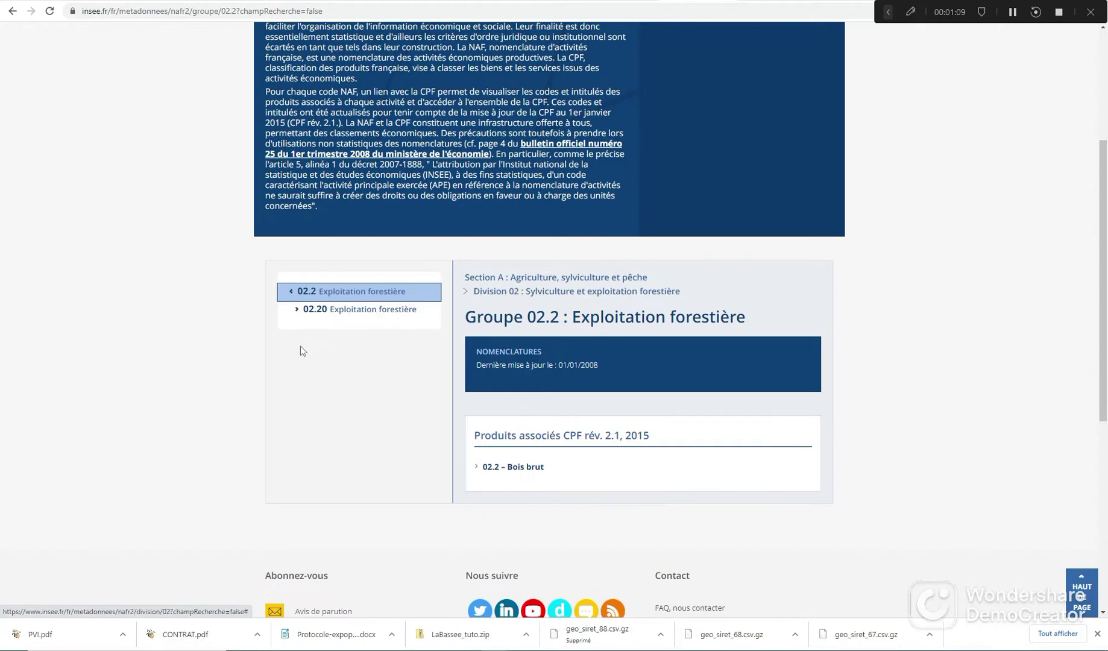
left_click(296, 314)
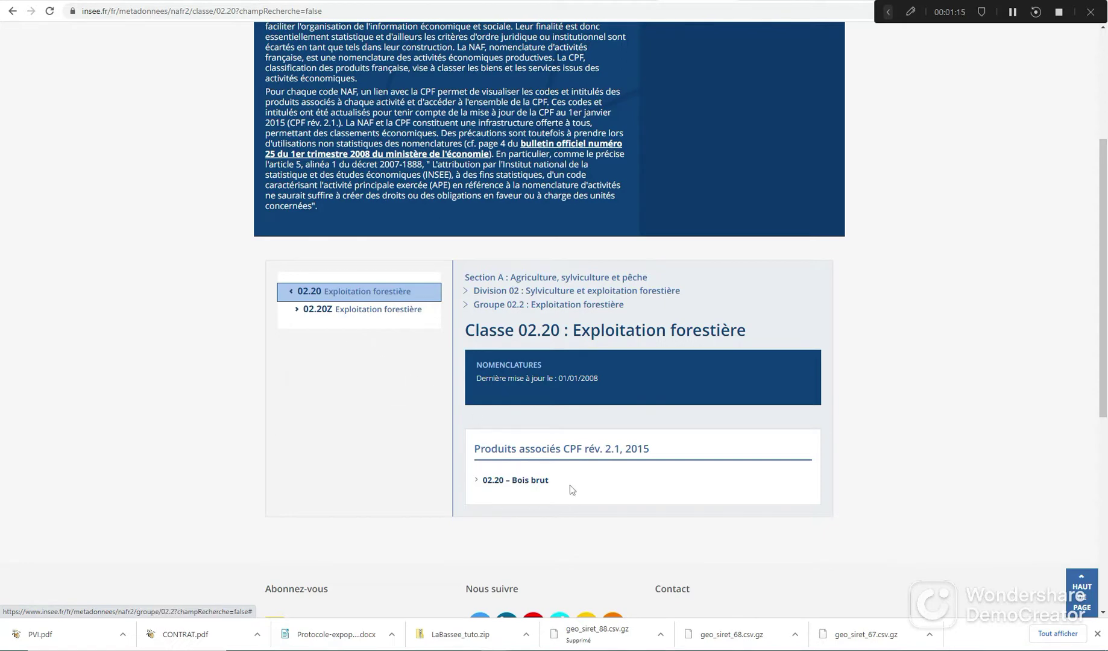
left_click(365, 312)
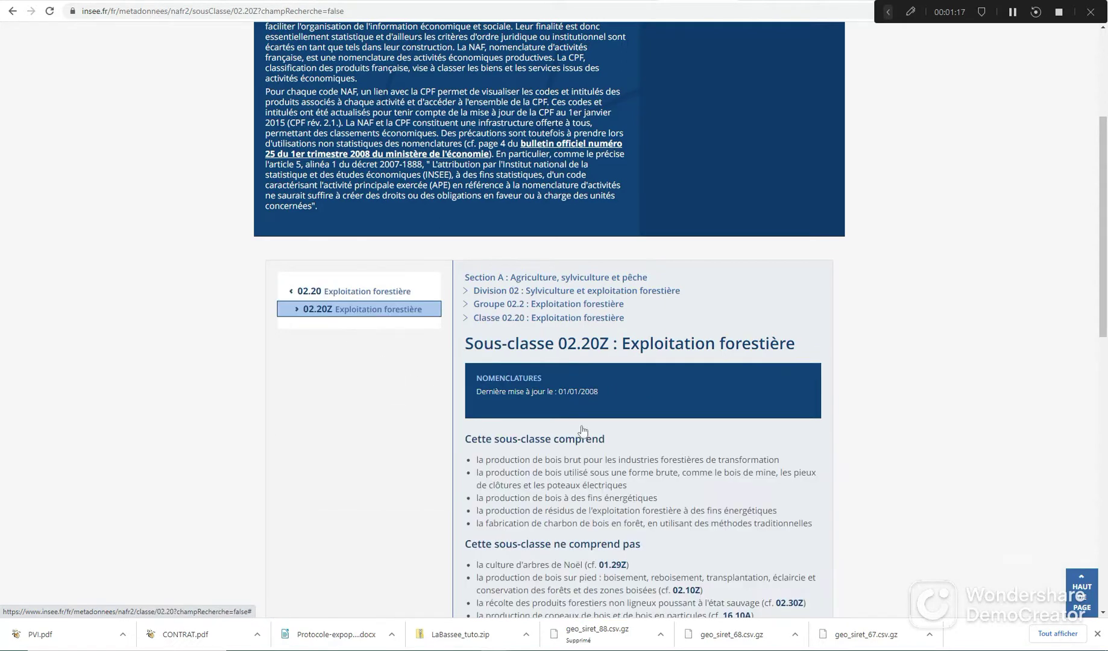
scroll(583, 431, "down", 5)
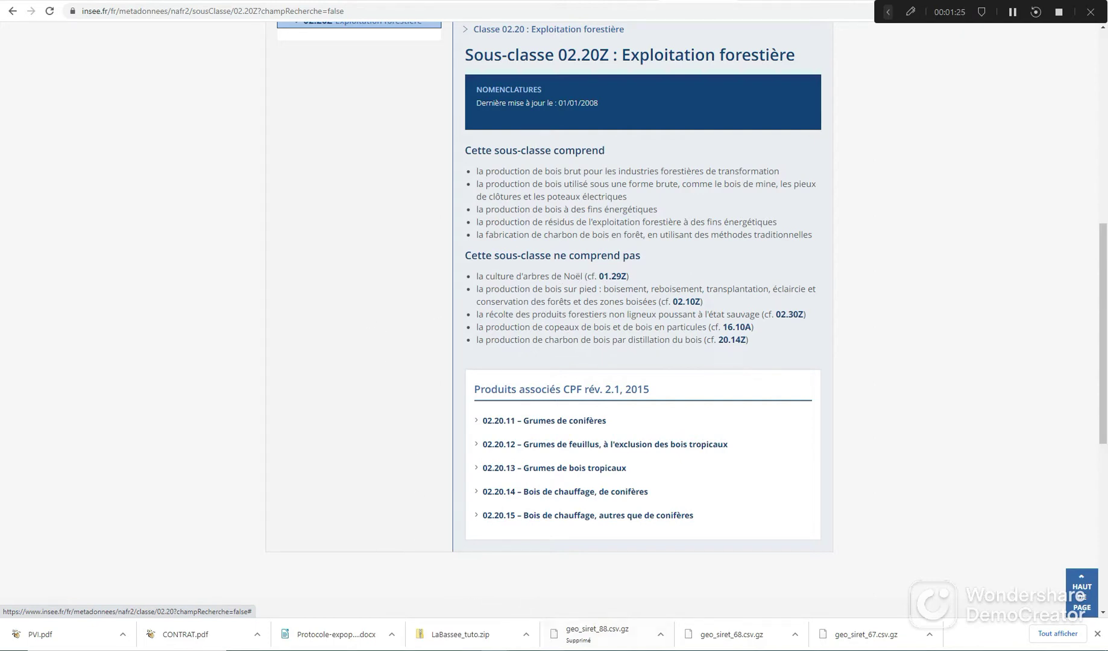
Switch to QGIS and examine the activite_1 column in the attribute table of the Vosges_SIRENE_actif layer.
left_click(546, 650)
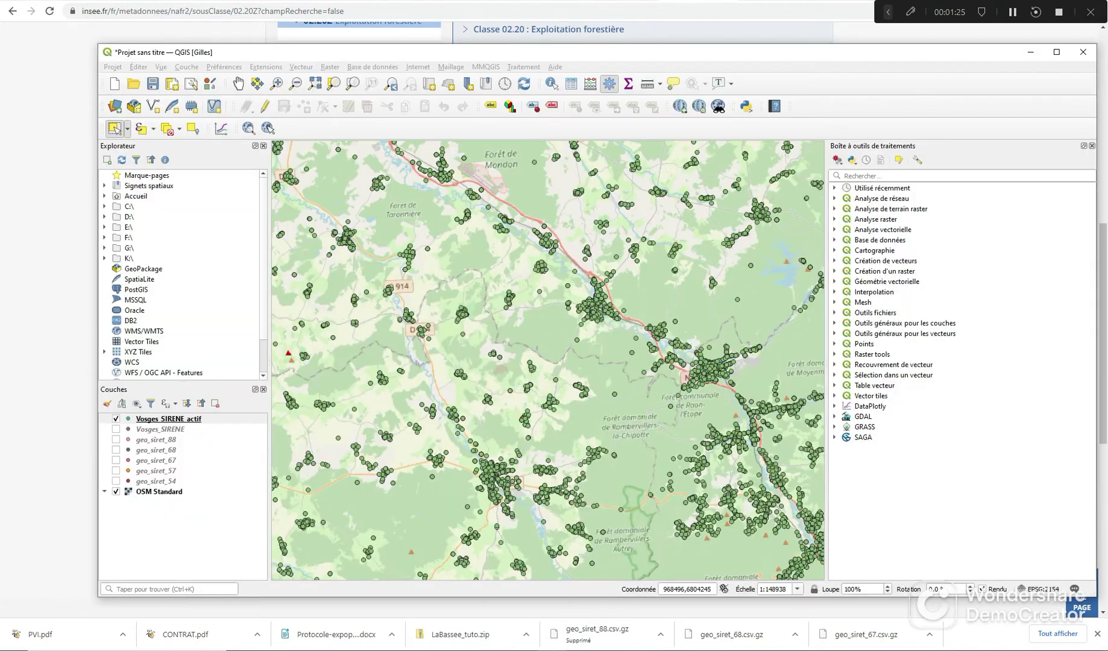
right_click(184, 422)
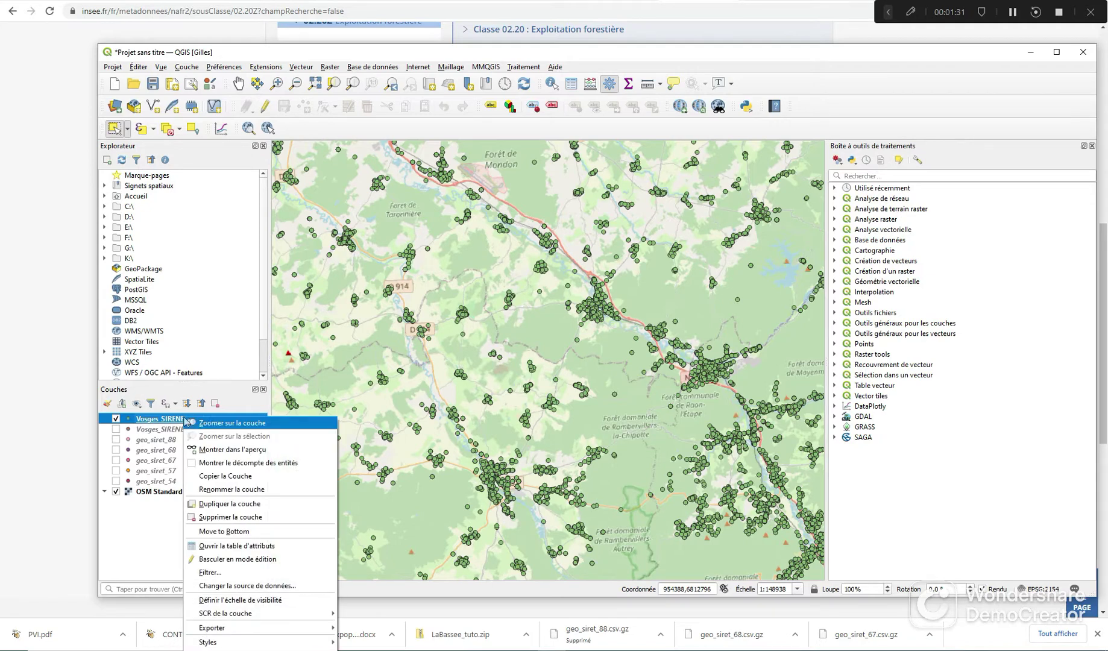
left_click(262, 549)
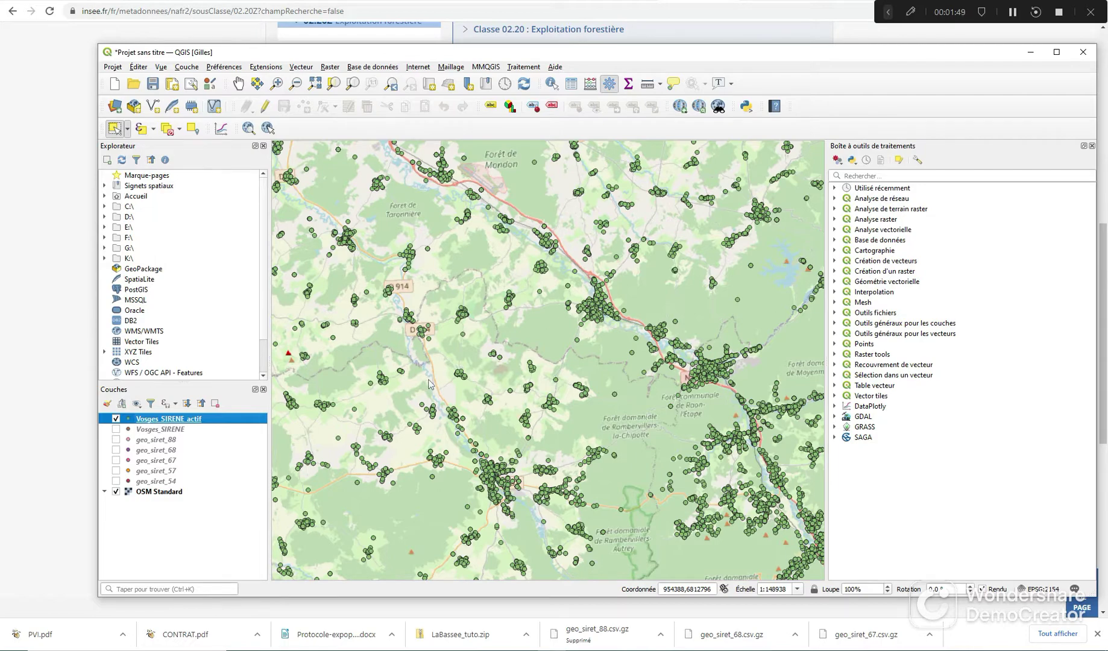
key("F6")
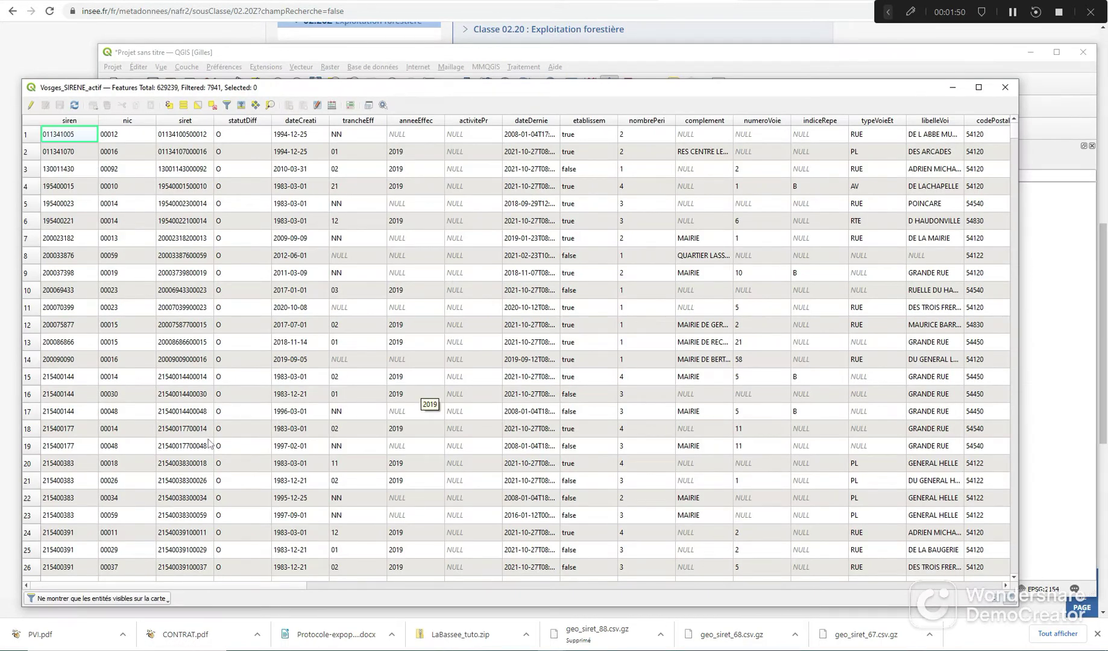
left_click_drag(252, 588, 989, 571)
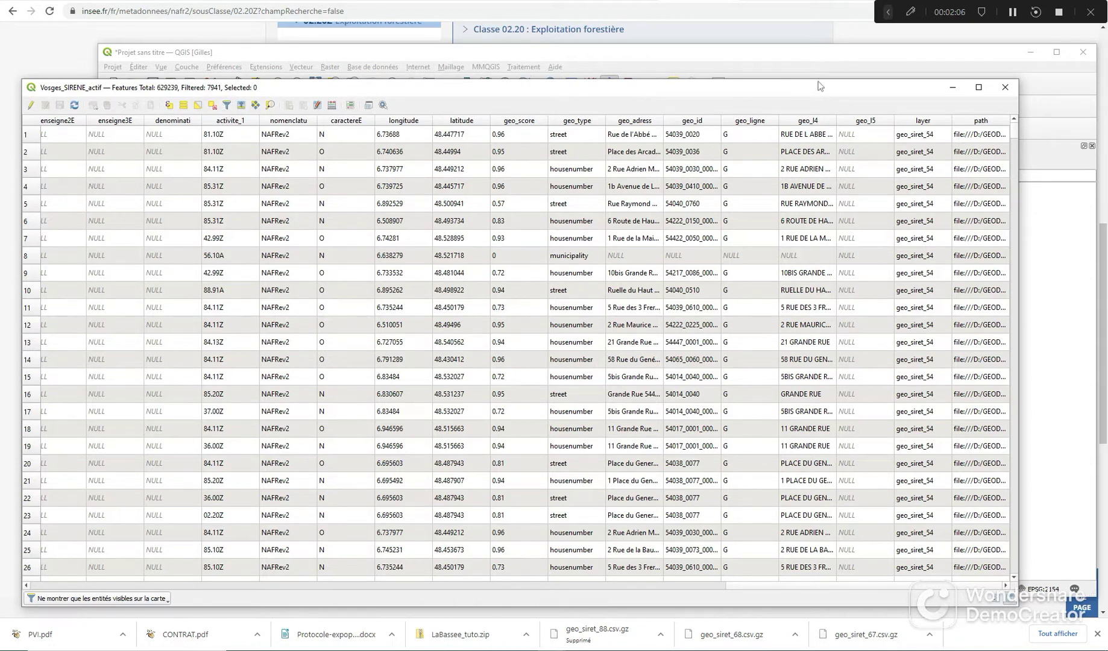
left_click(999, 90)
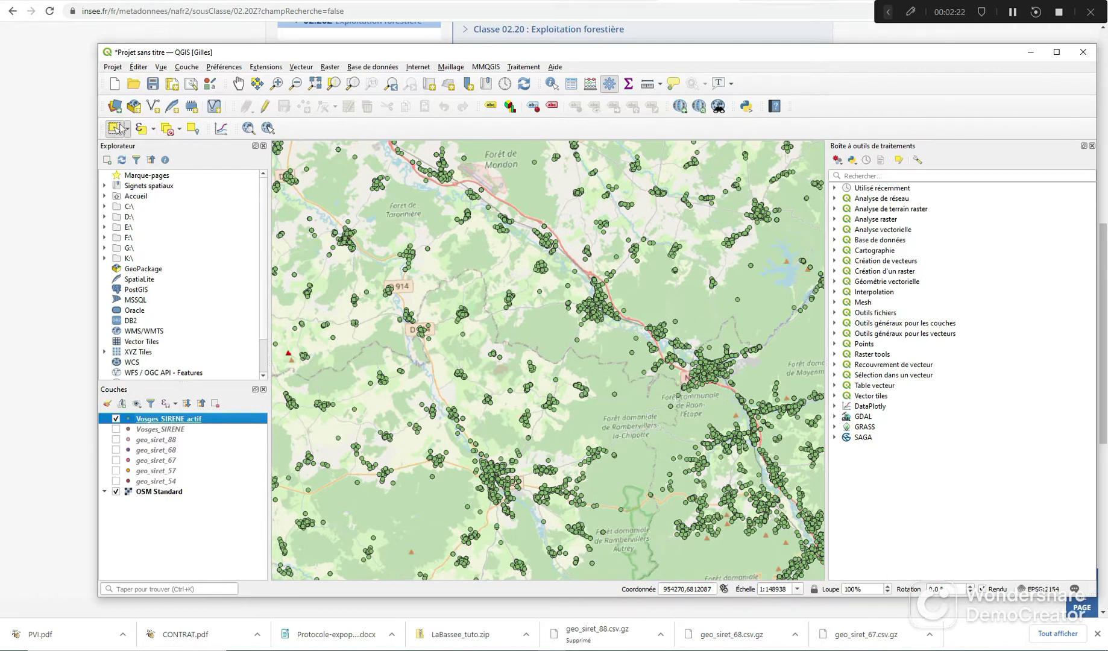
left_click(154, 130)
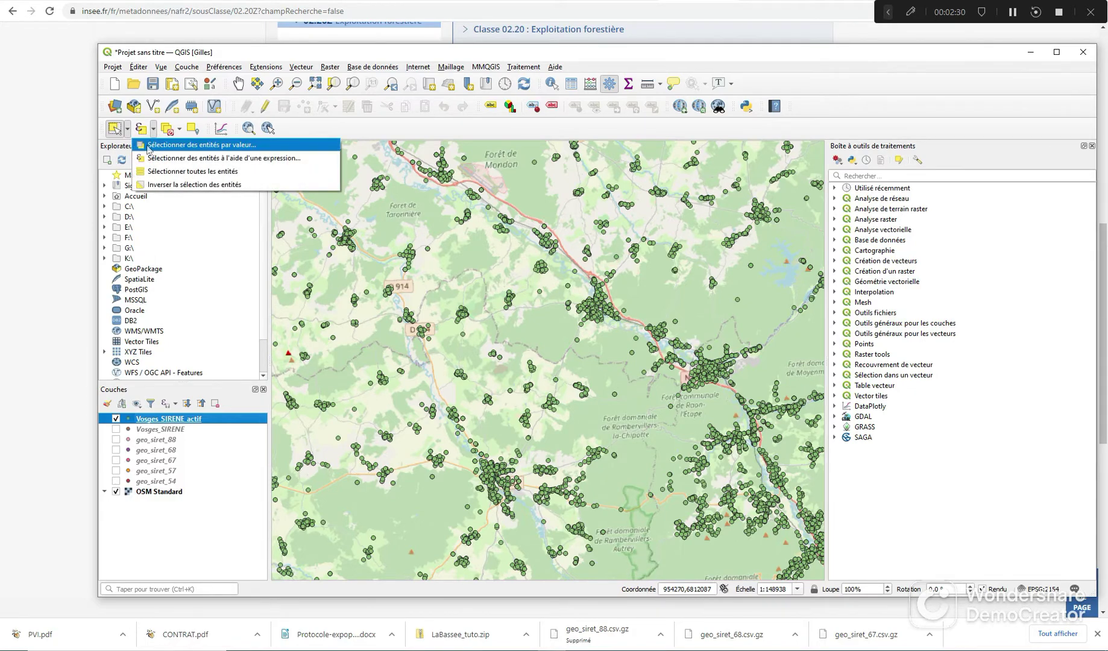
left_click(303, 147)
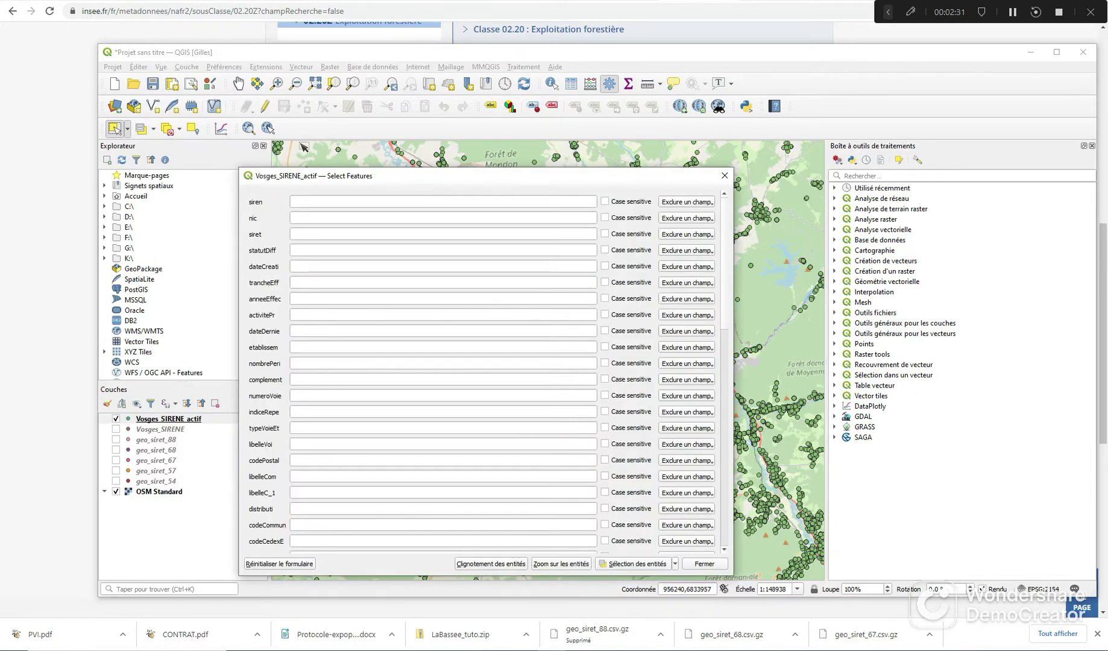
left_click(724, 176)
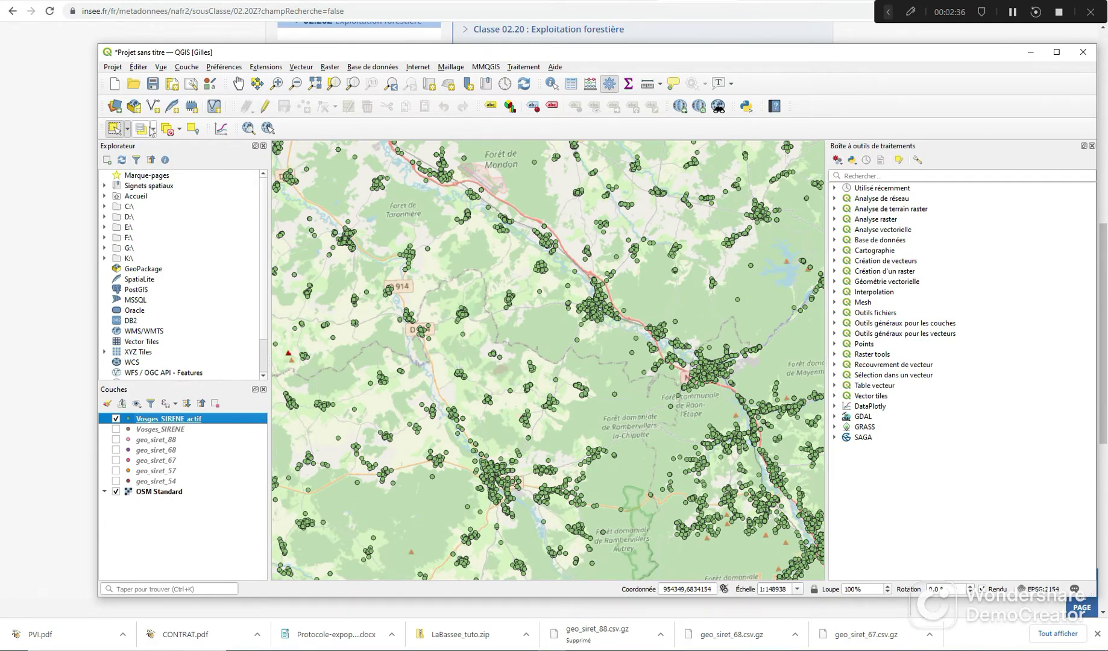
Start a selection by expression on the Vosges_SIRENE_actif layer and insert the activite_1 field into the expression.
left_click(153, 129)
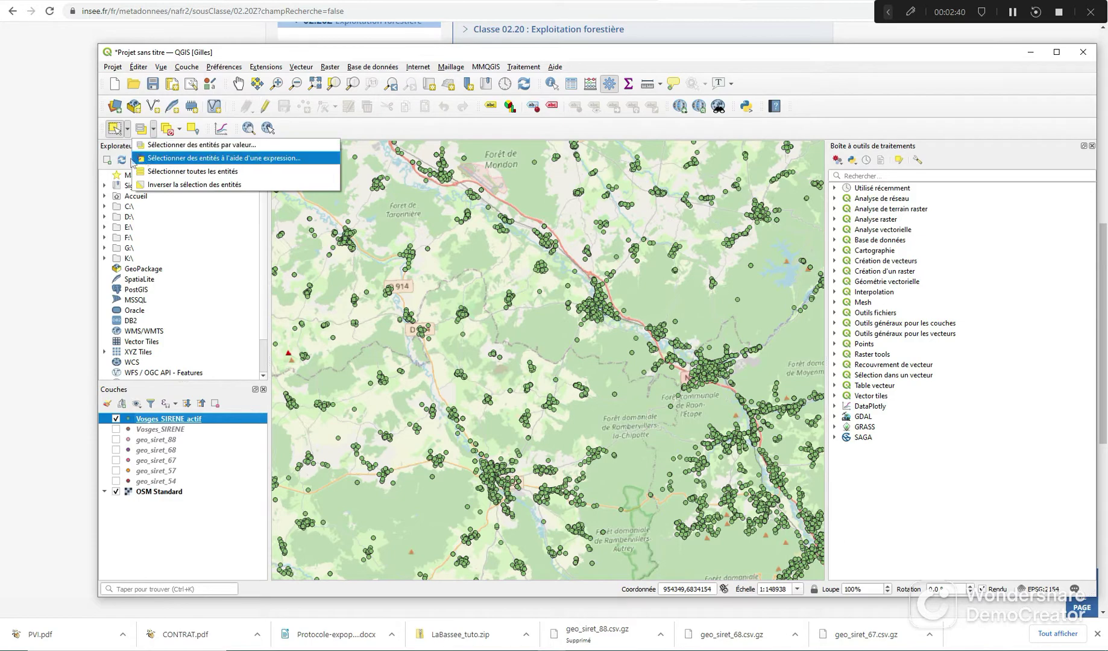
left_click(145, 159)
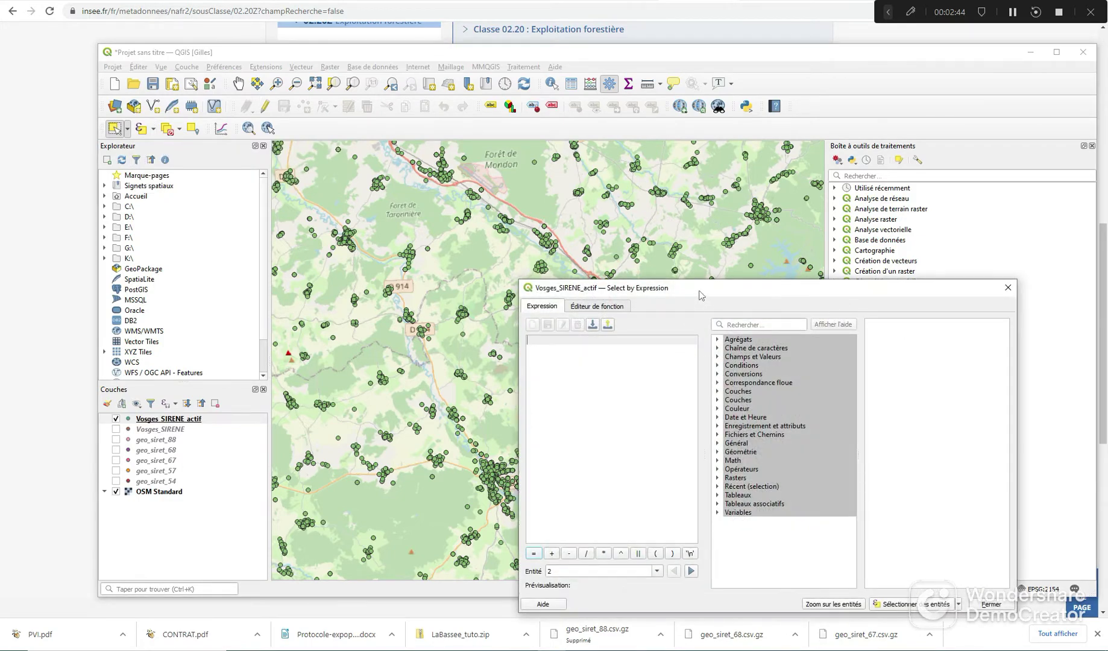
left_click_drag(701, 294, 491, 182)
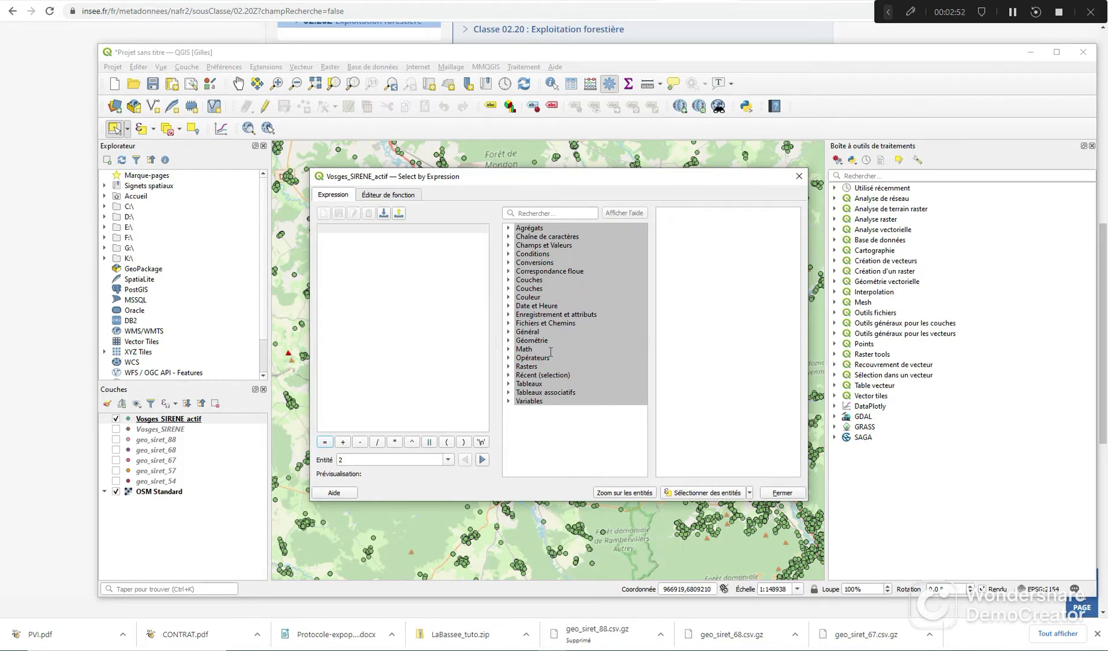
left_click_drag(550, 175, 719, 198)
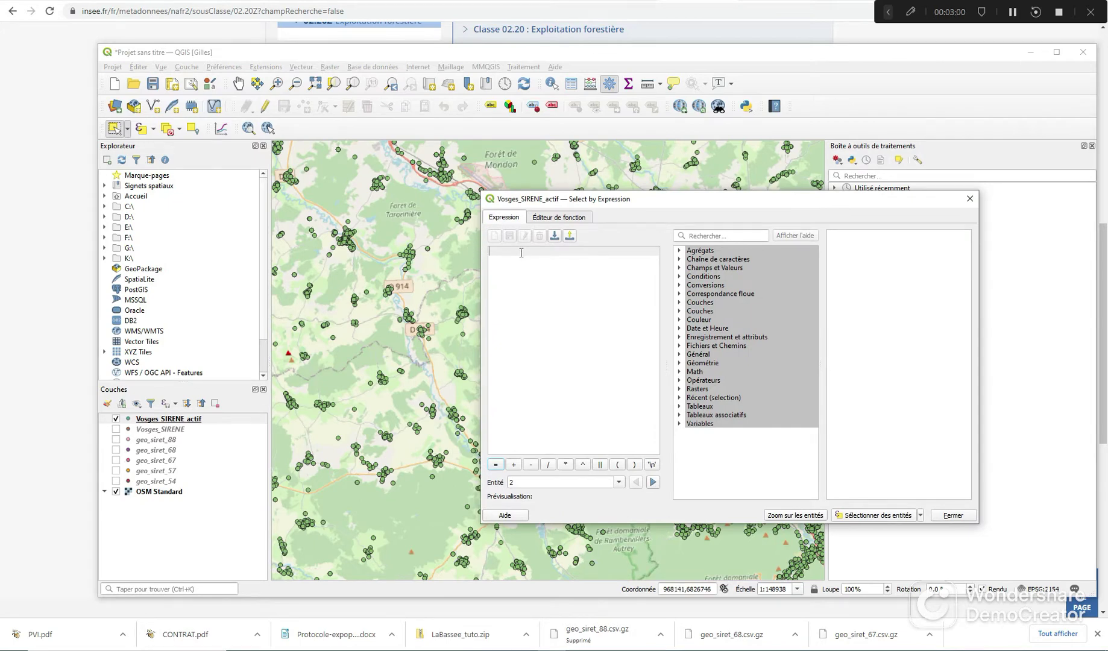
left_click(679, 268)
left_click(679, 268)
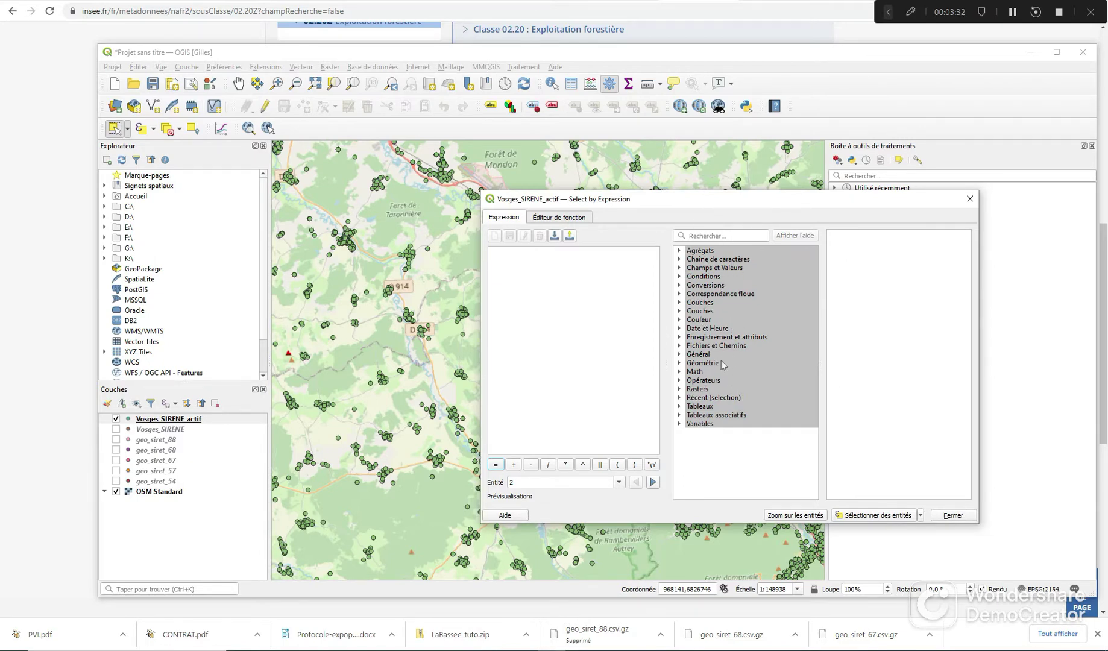
left_click(680, 268)
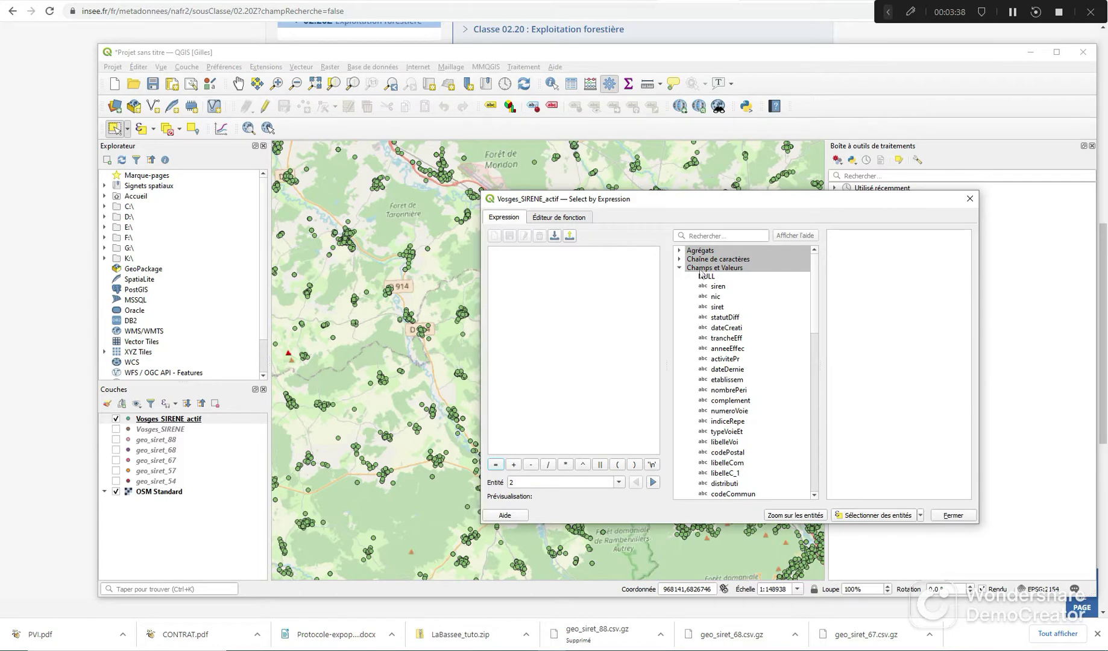
scroll(733, 324, "down", 10)
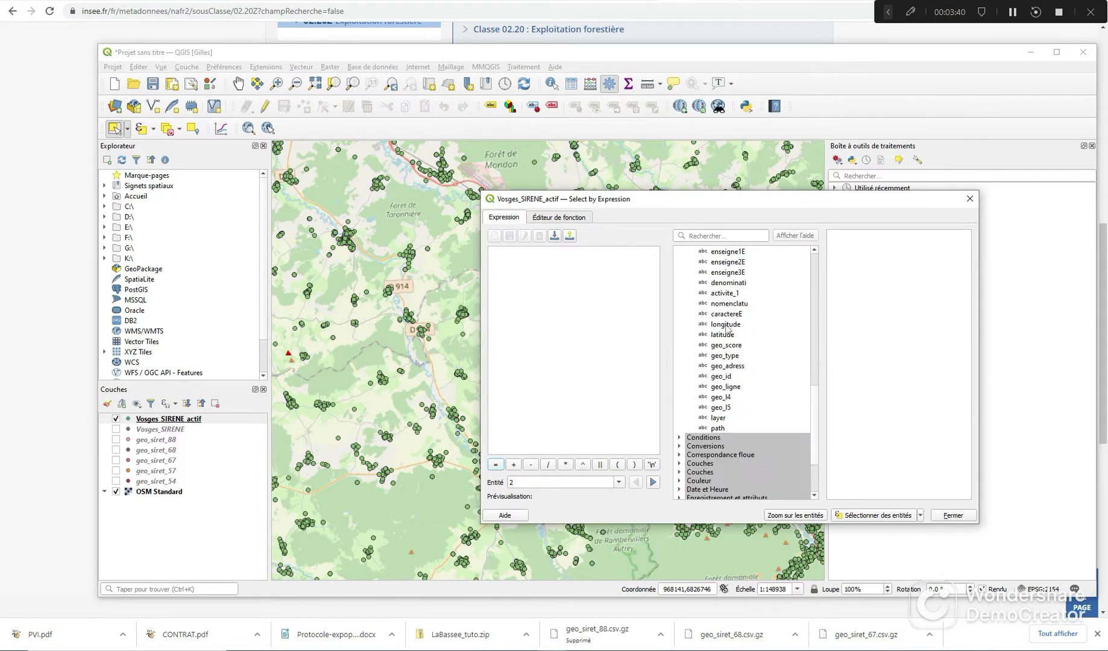
left_click(723, 294)
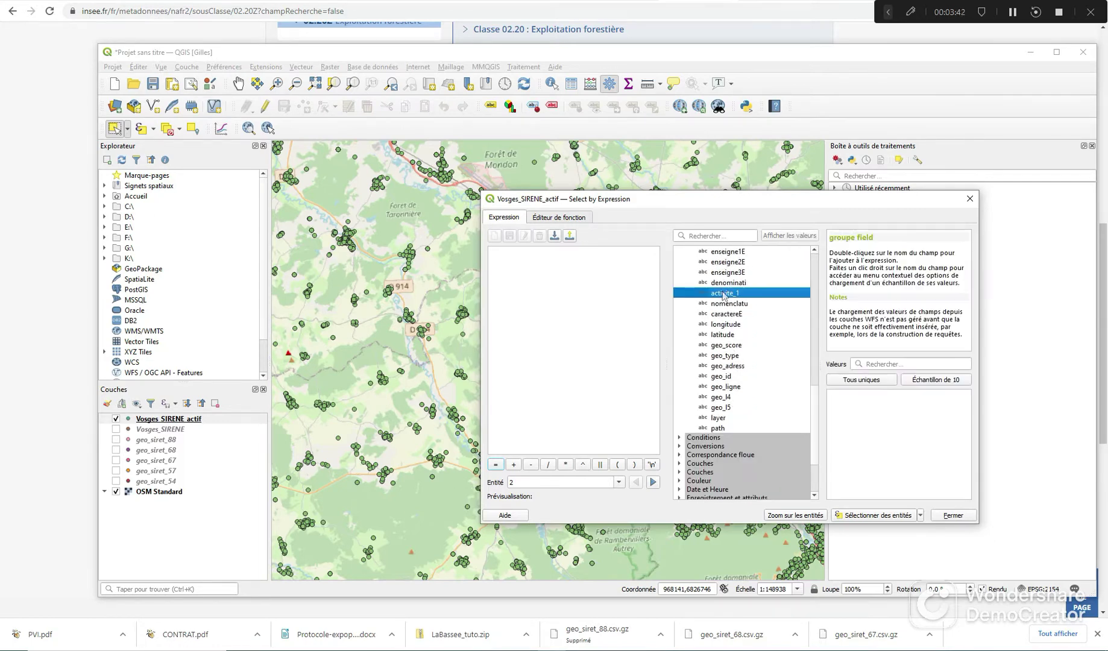
double_click(723, 294)
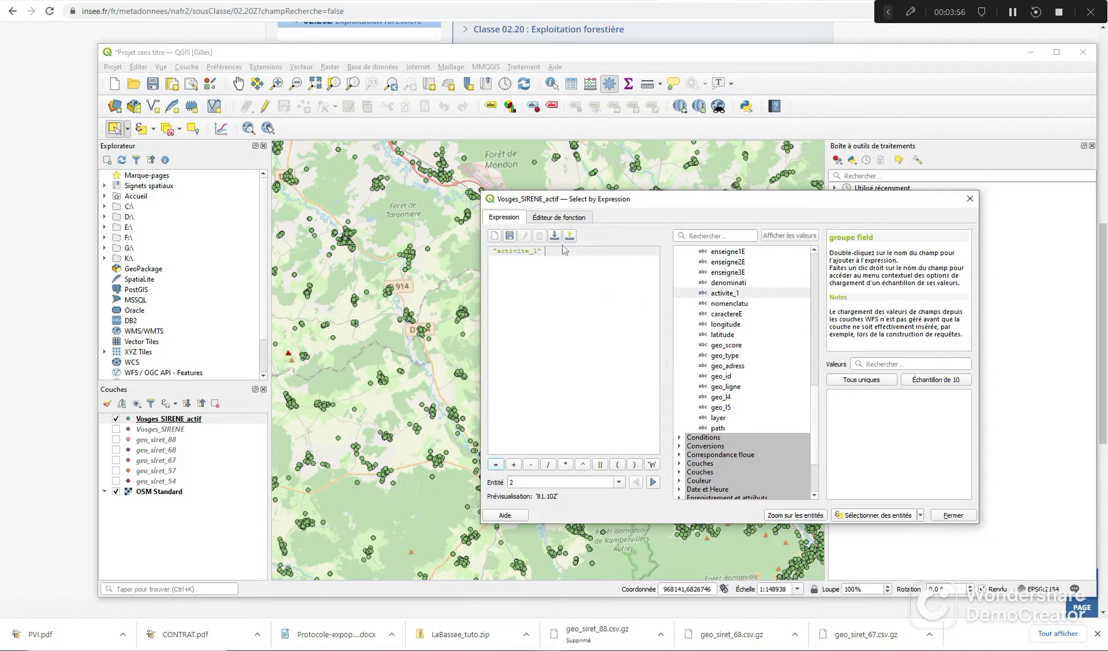
Complete the condition so that "activite_1" equals the quoted activity code '01.42Z'.
type("=")
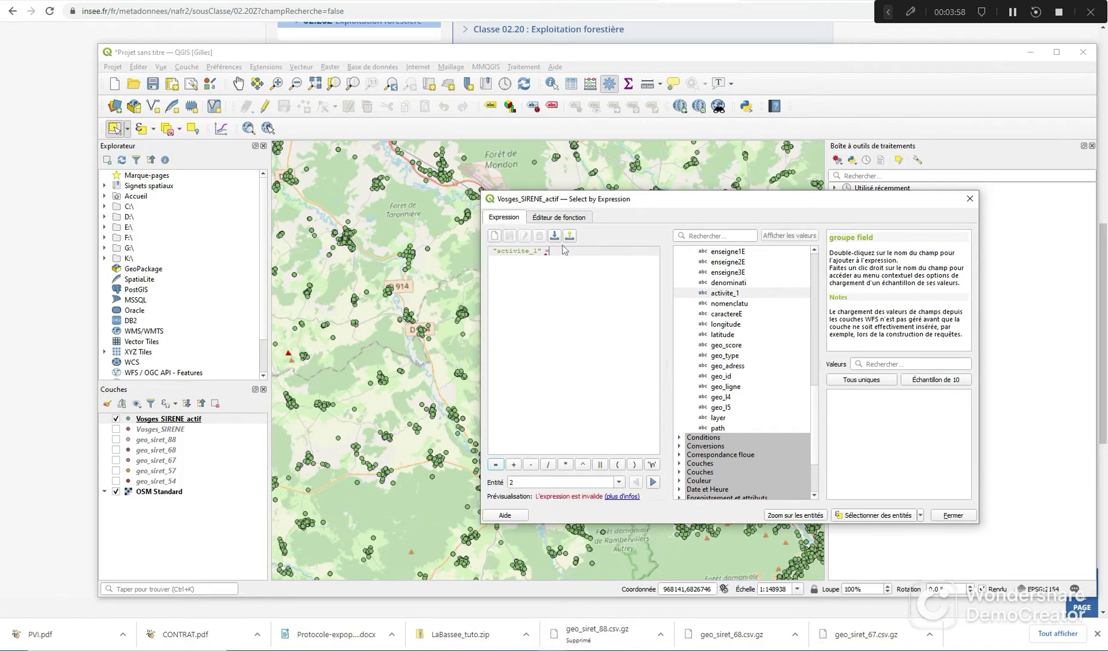
type(" 01")
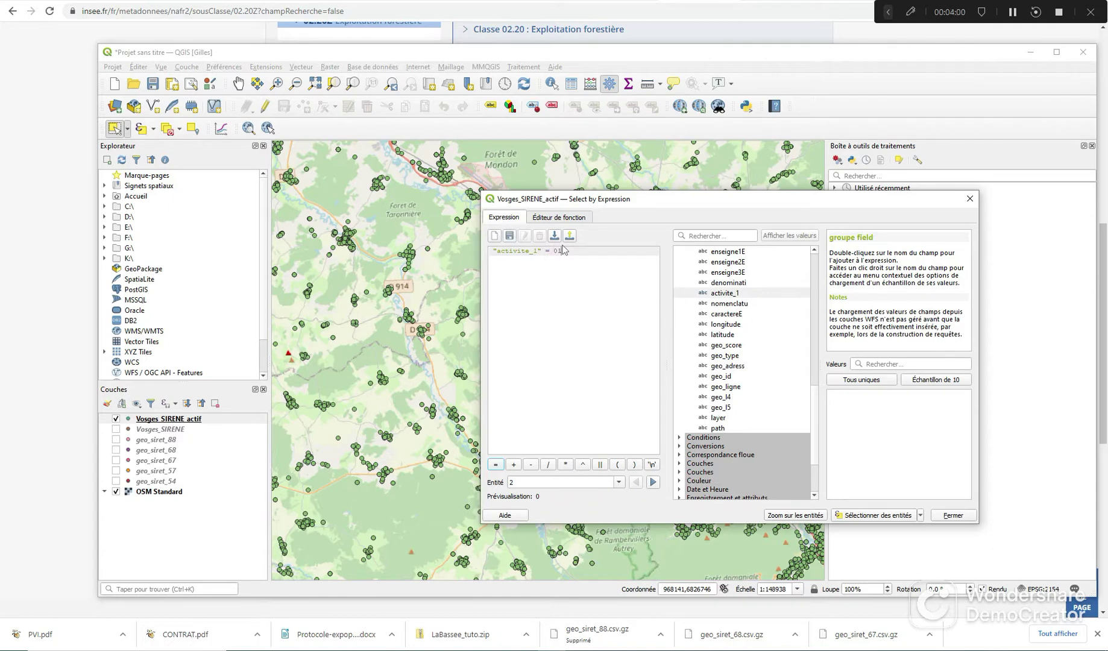
type(".47")
key("BackSpace")
key("BackSpace")
type("2")
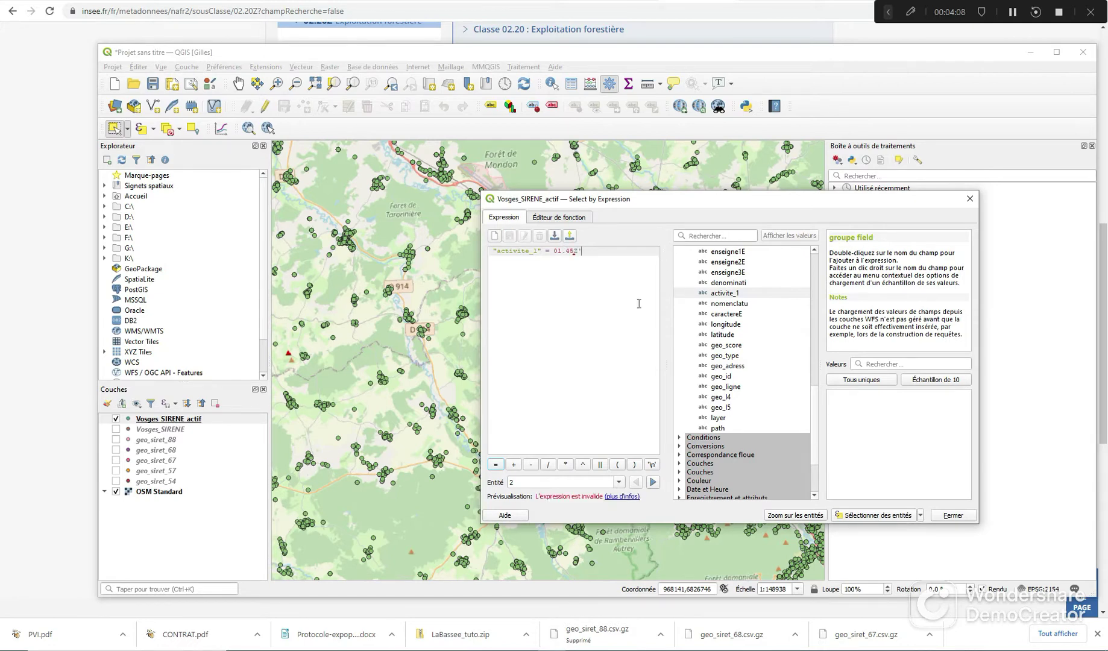
type("'")
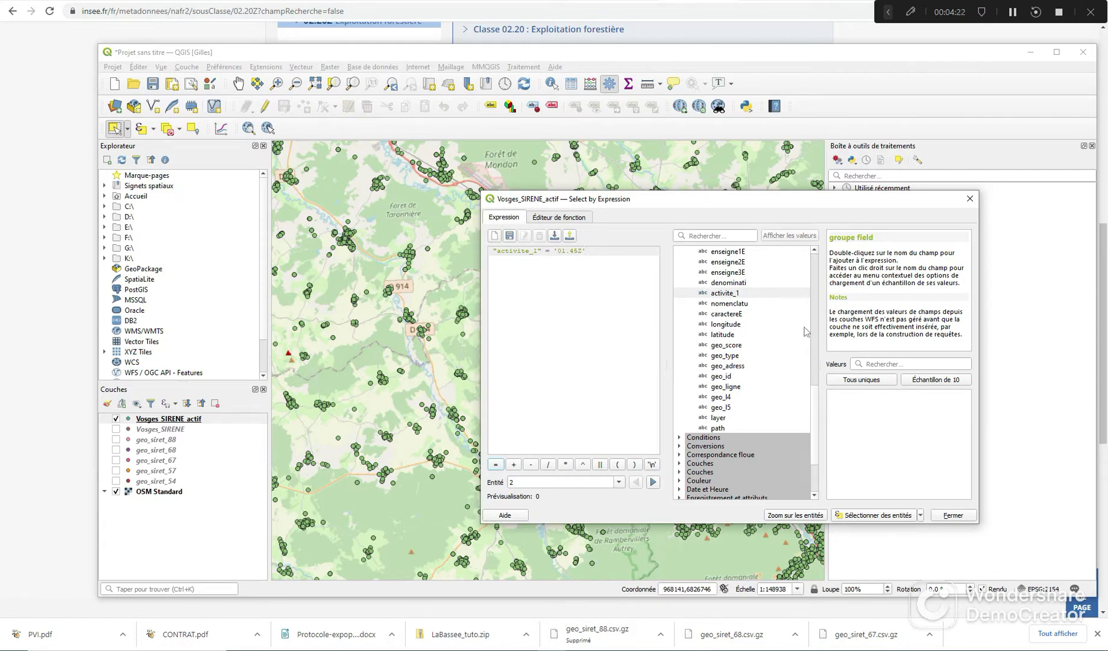
Append the OR operator after the first activite_1 condition in the selection expression.
scroll(815, 423, "down", 3)
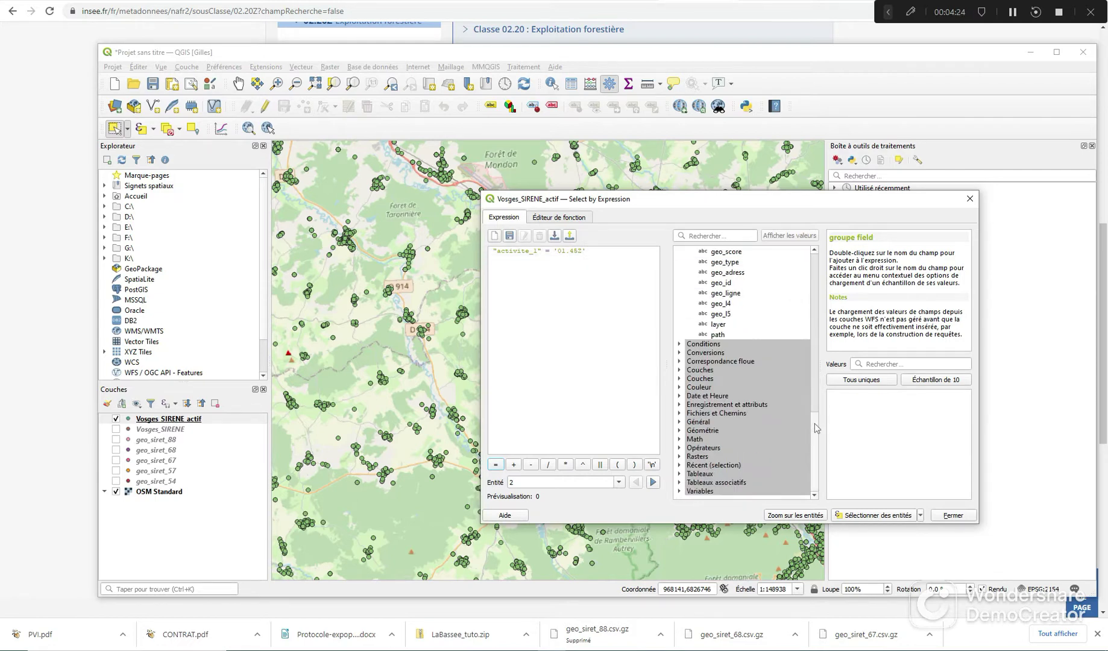
left_click(680, 447)
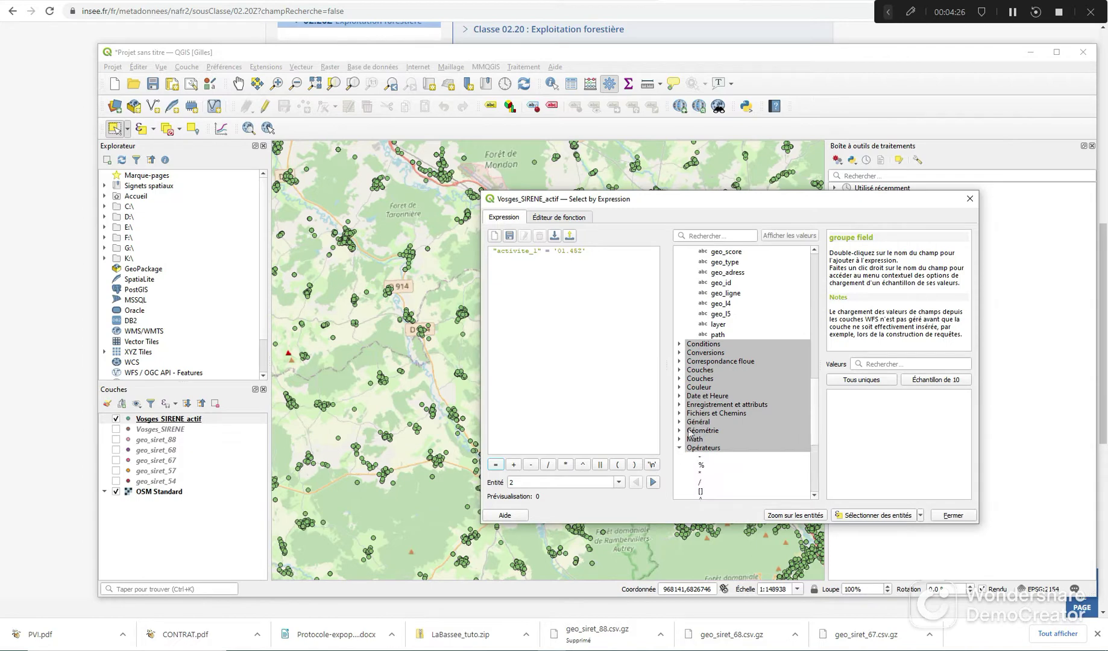
scroll(723, 466, "down", 5)
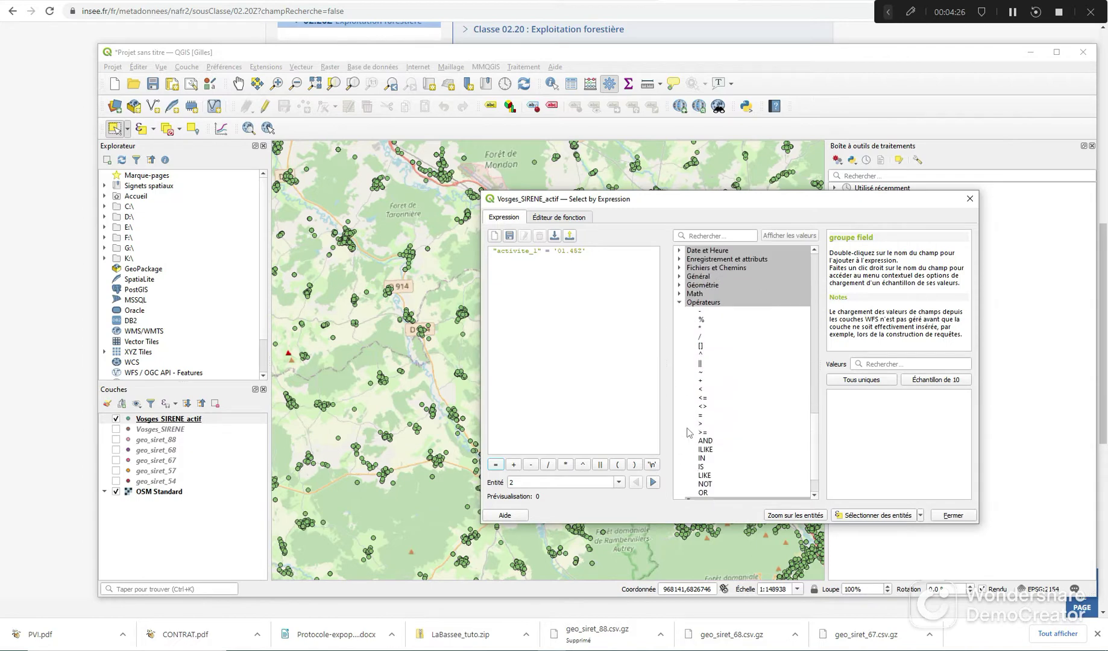
double_click(703, 493)
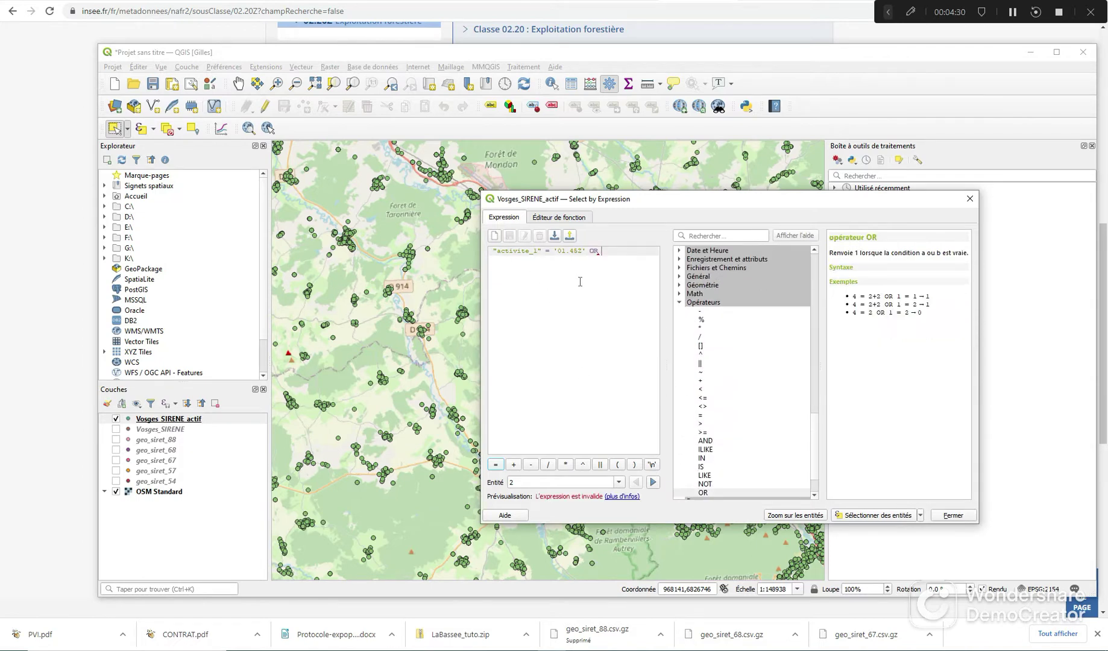
Add a second condition after OR so that "activite_1" equals '10.11Z'.
scroll(764, 320, "up", 7)
scroll(723, 337, "up", 10)
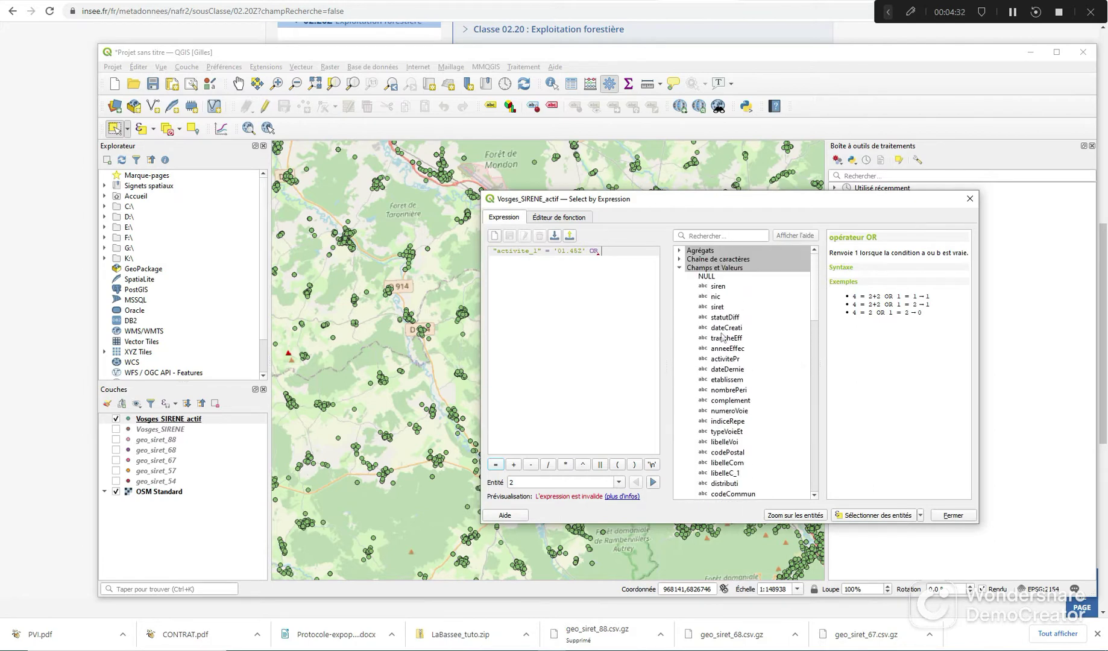
scroll(730, 453, "down", 5)
scroll(730, 453, "down", 8)
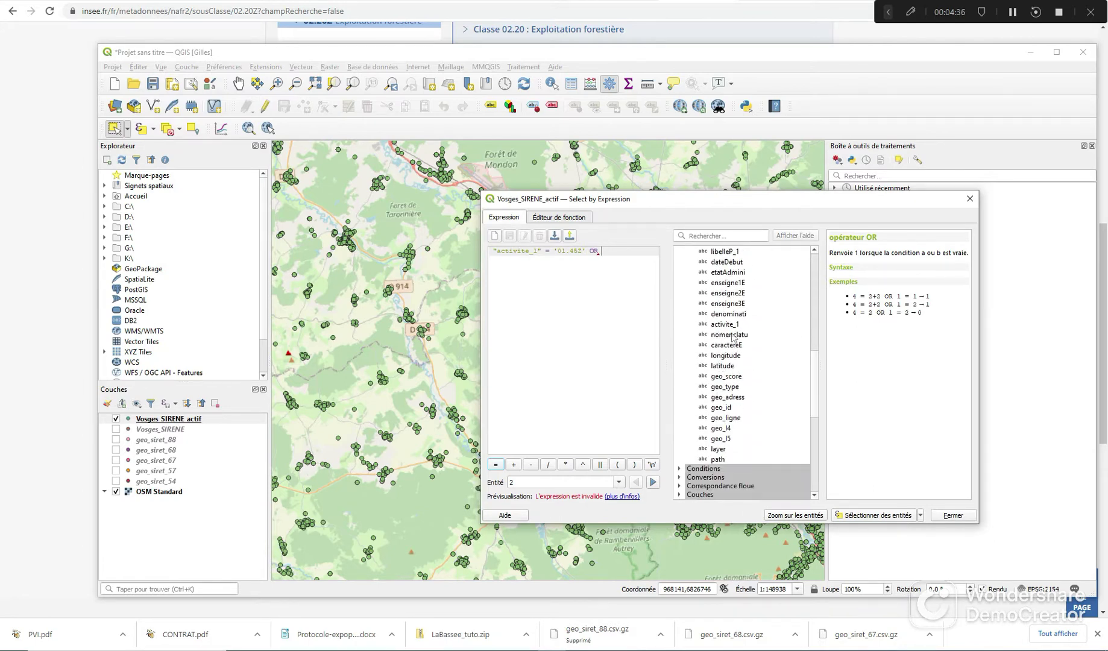
left_click(732, 325)
double_click(732, 325)
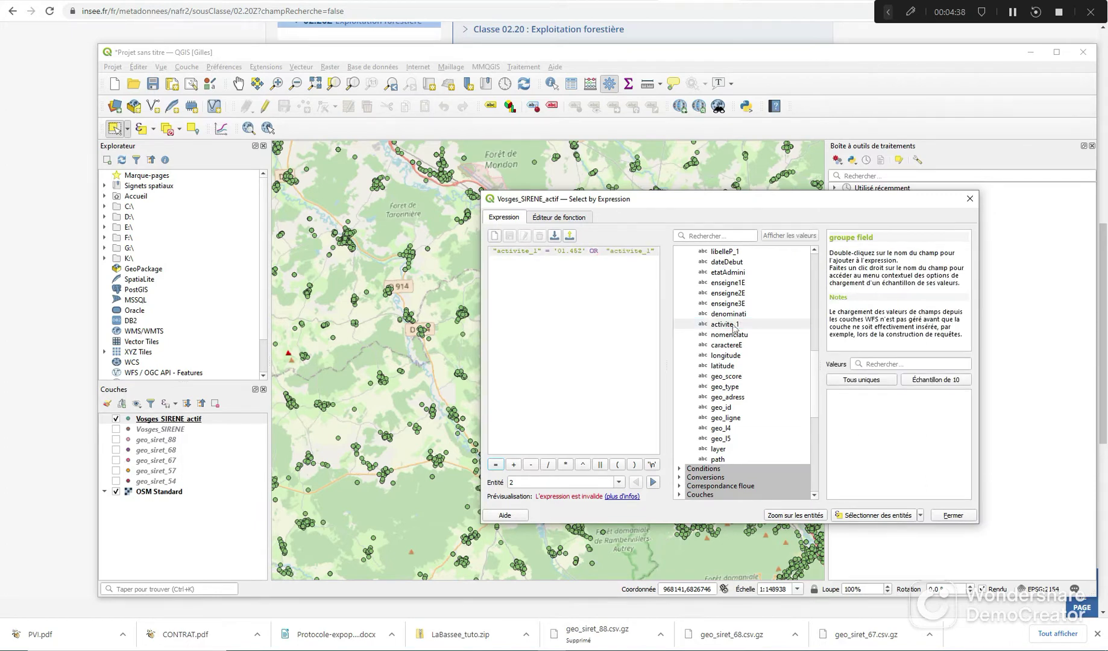
type("= ")
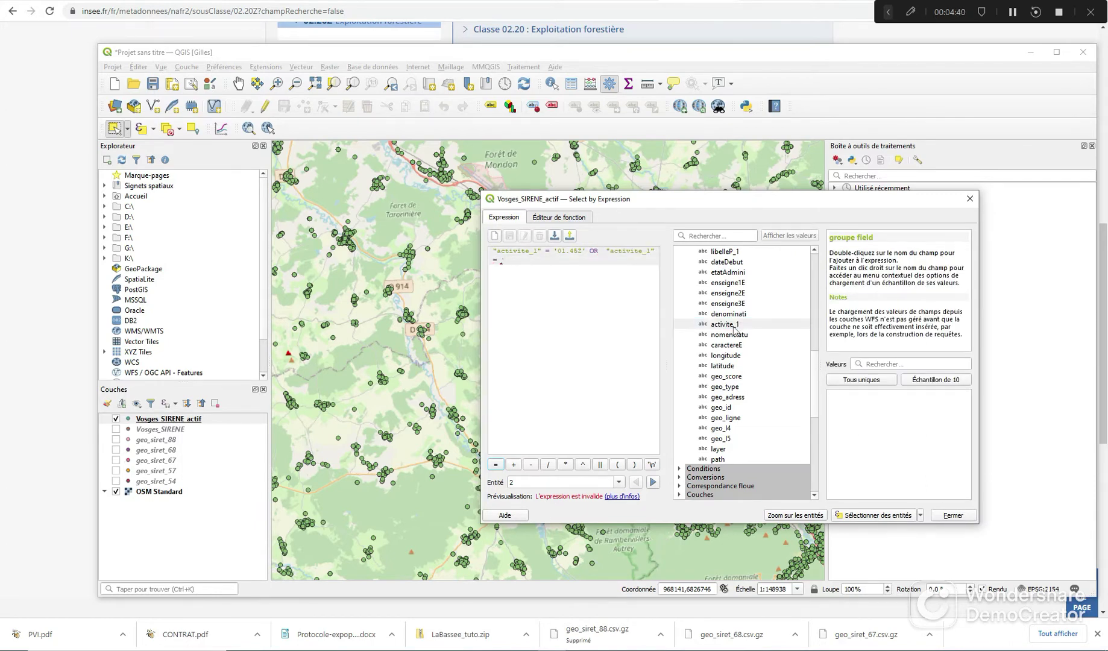
type("'10.11Z'")
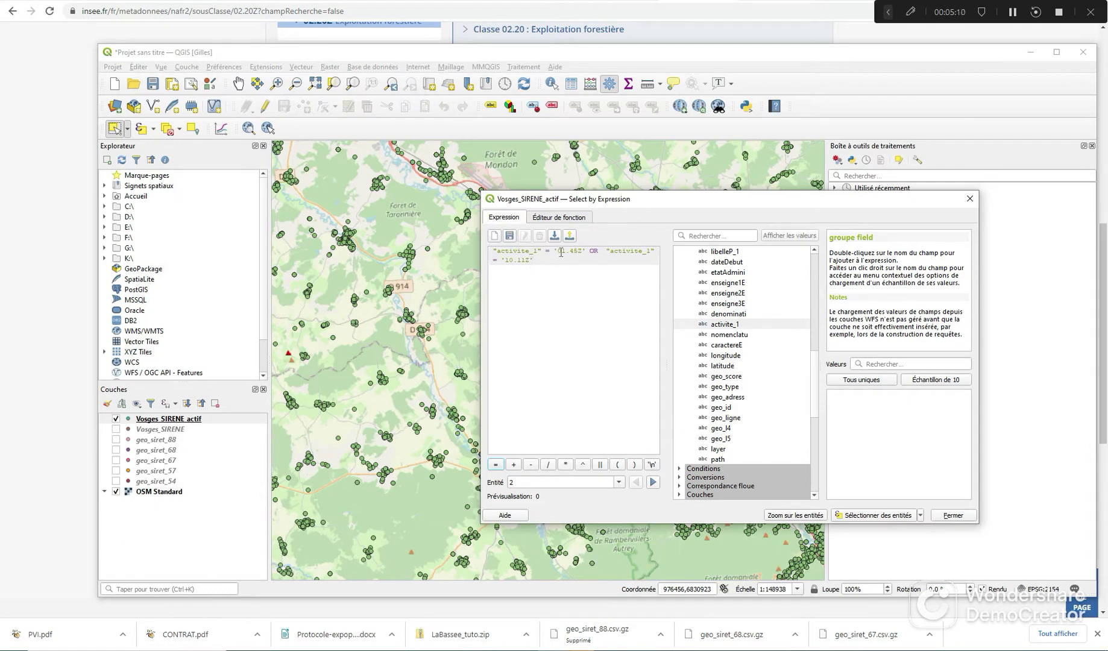
Replace everything after "activite_1" in the expression with the IN operator and an opening parenthesis.
scroll(734, 383, "down", 10)
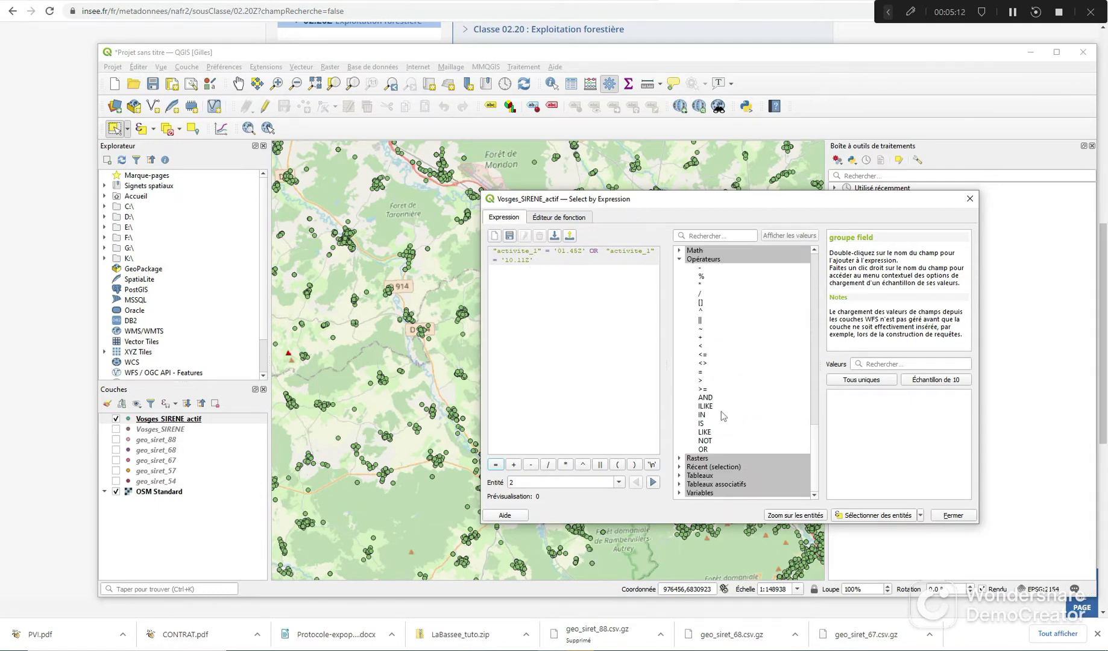
left_click(711, 398)
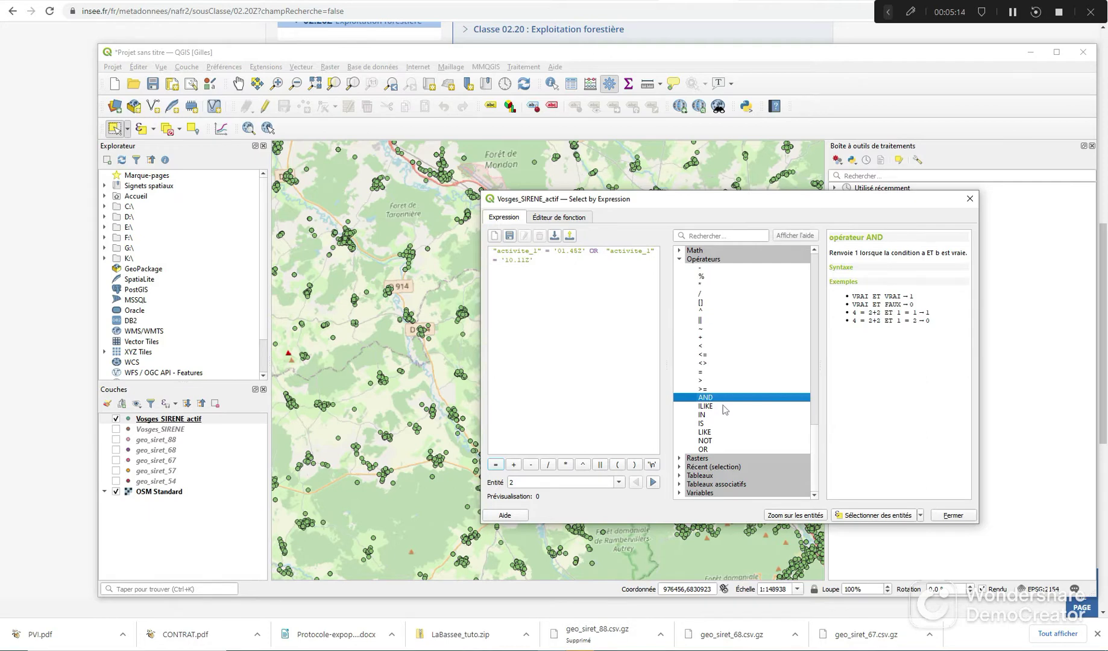
left_click(720, 450)
left_click(727, 400)
mouse_move(560, 260)
left_mouse_down()
mouse_move(504, 244)
mouse_move(549, 248)
mouse_move(545, 261)
left_mouse_up()
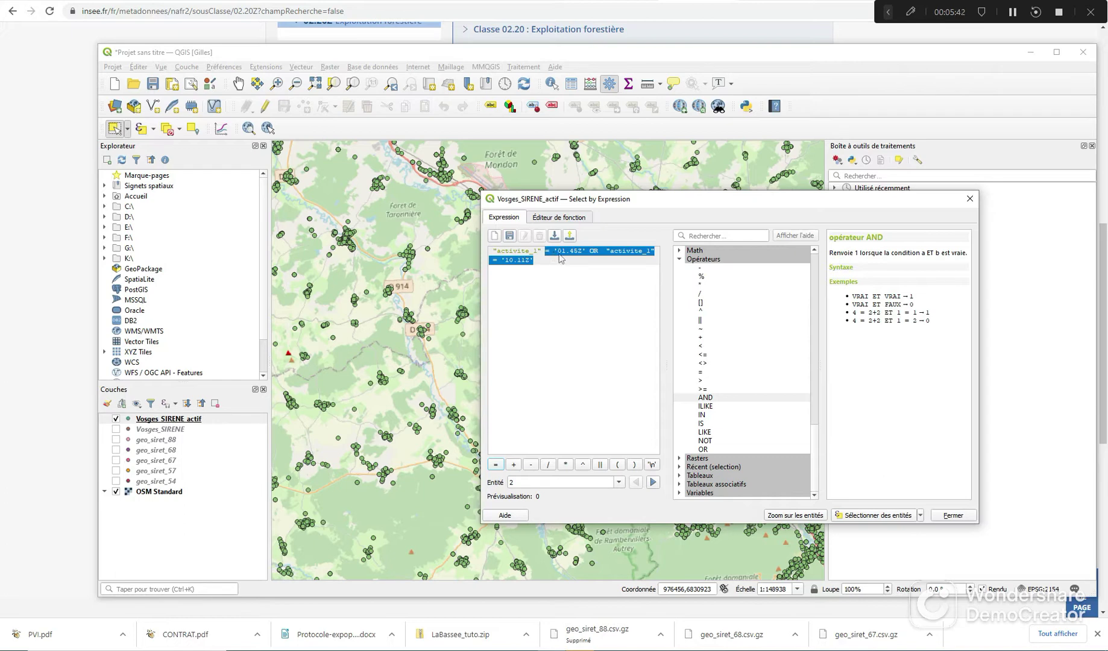
key("BackSpace")
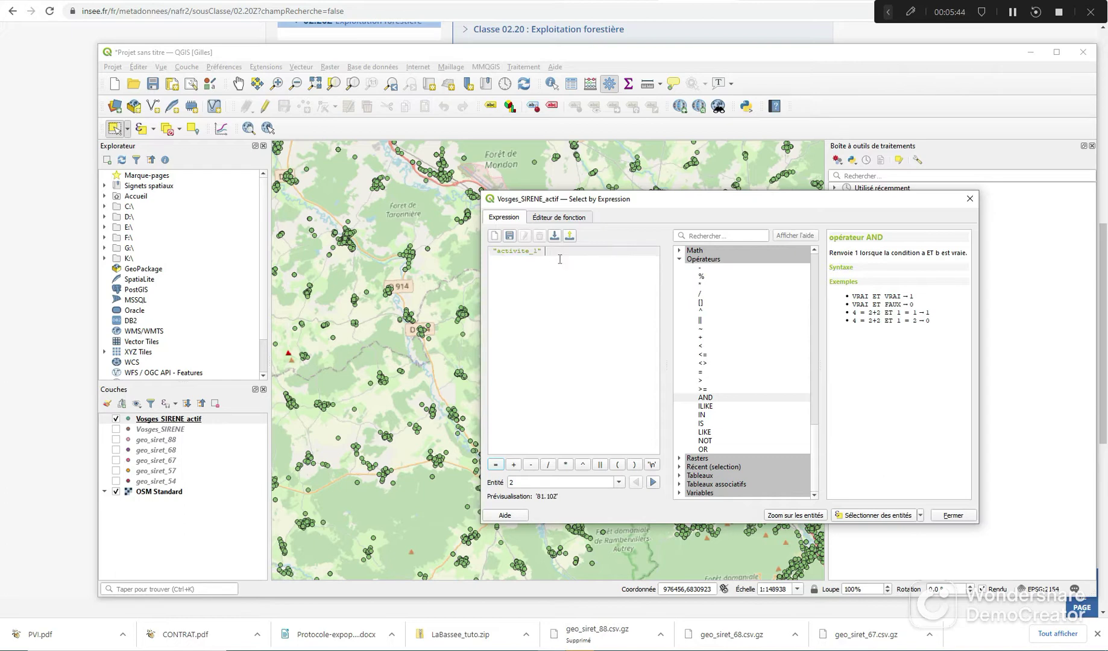
left_click(708, 416)
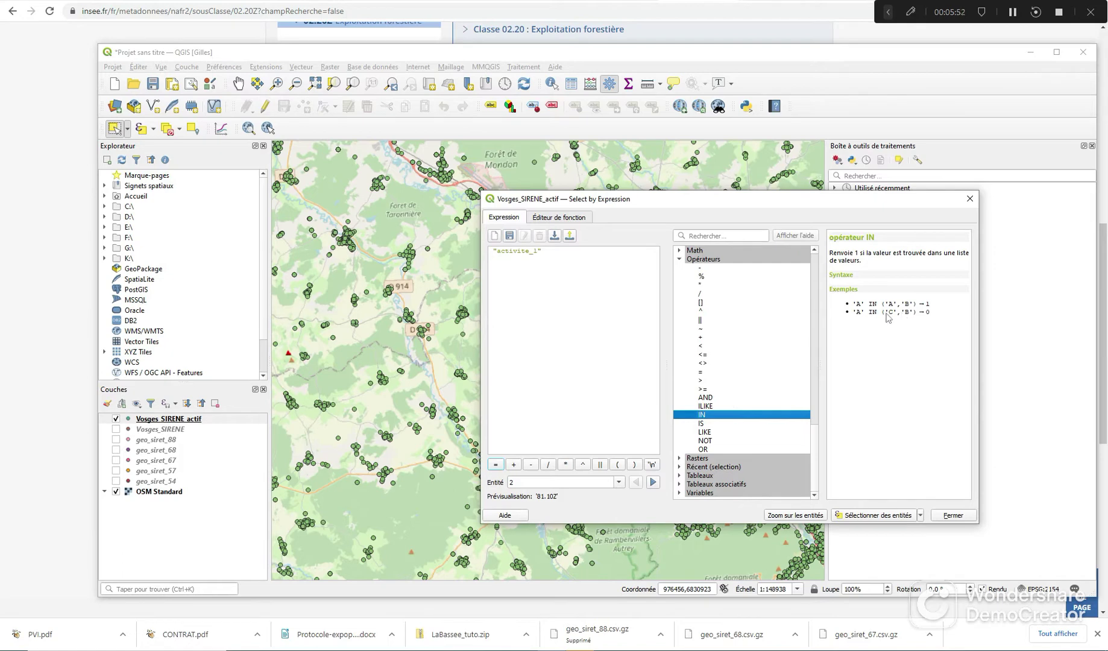
double_click(716, 417)
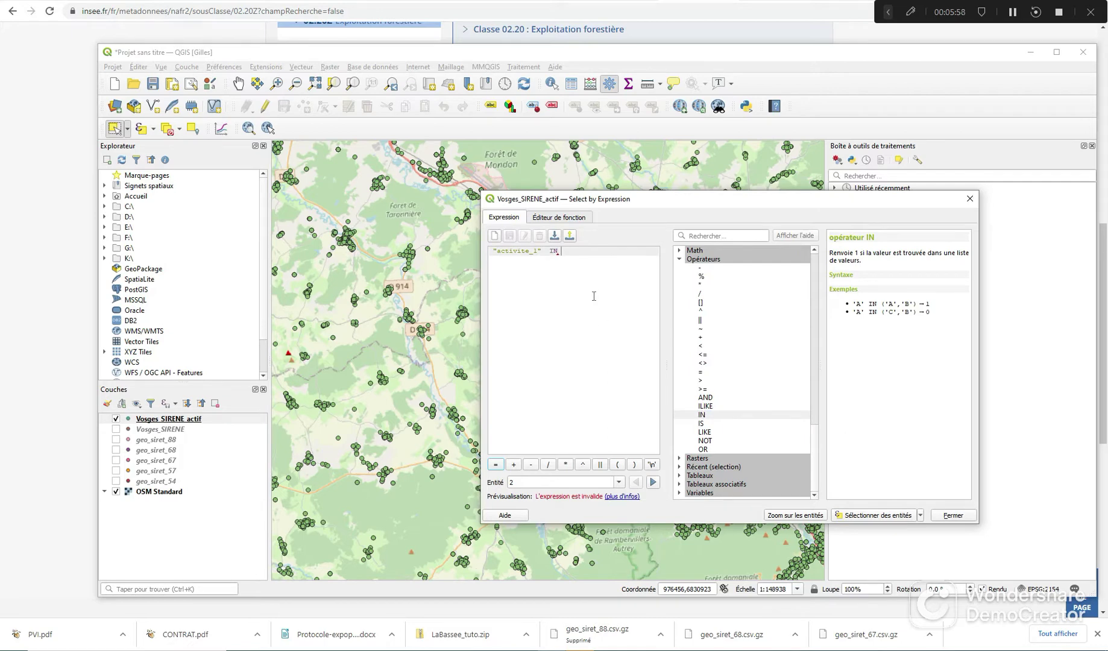
type("(")
Load all unique values of the activite_1 field and insert '01.45Z' as the first code of the IN list, followed by a comma.
scroll(757, 339, "down", 15)
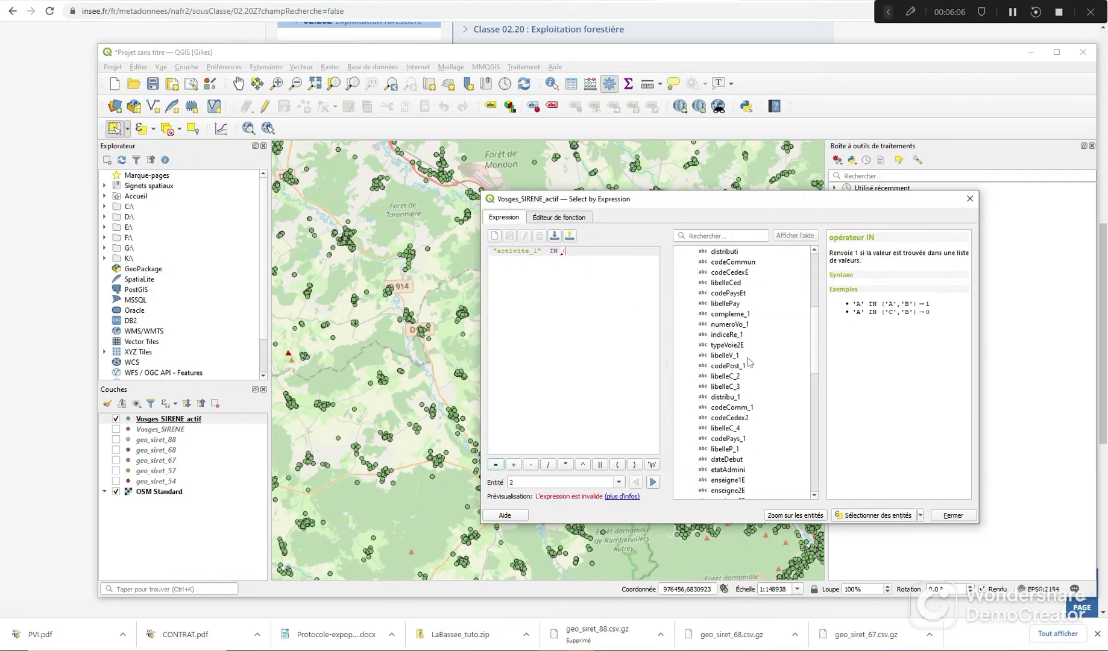
scroll(749, 369, "down", 2)
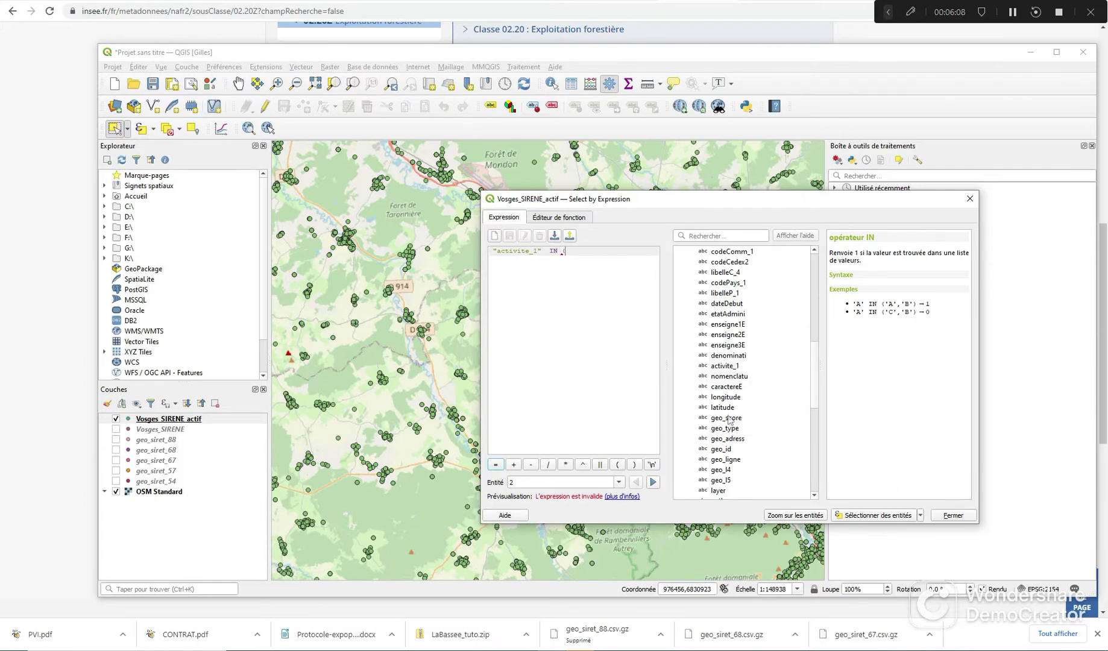
left_click(720, 368)
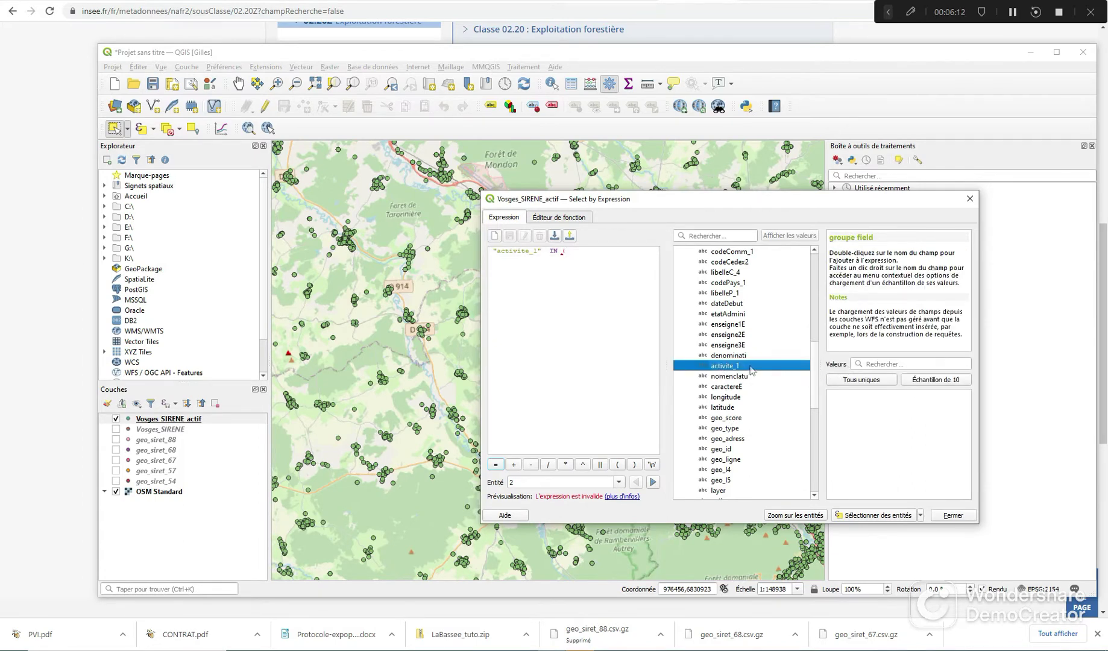
left_click(845, 382)
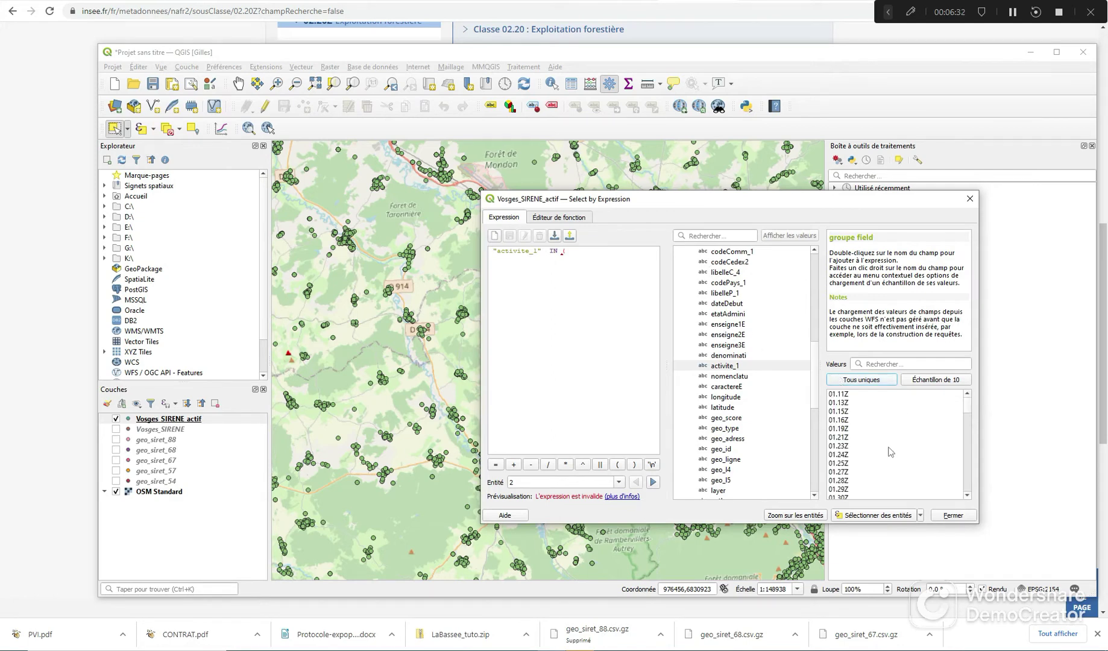
scroll(880, 436, "down", 5)
scroll(867, 434, "up", 2)
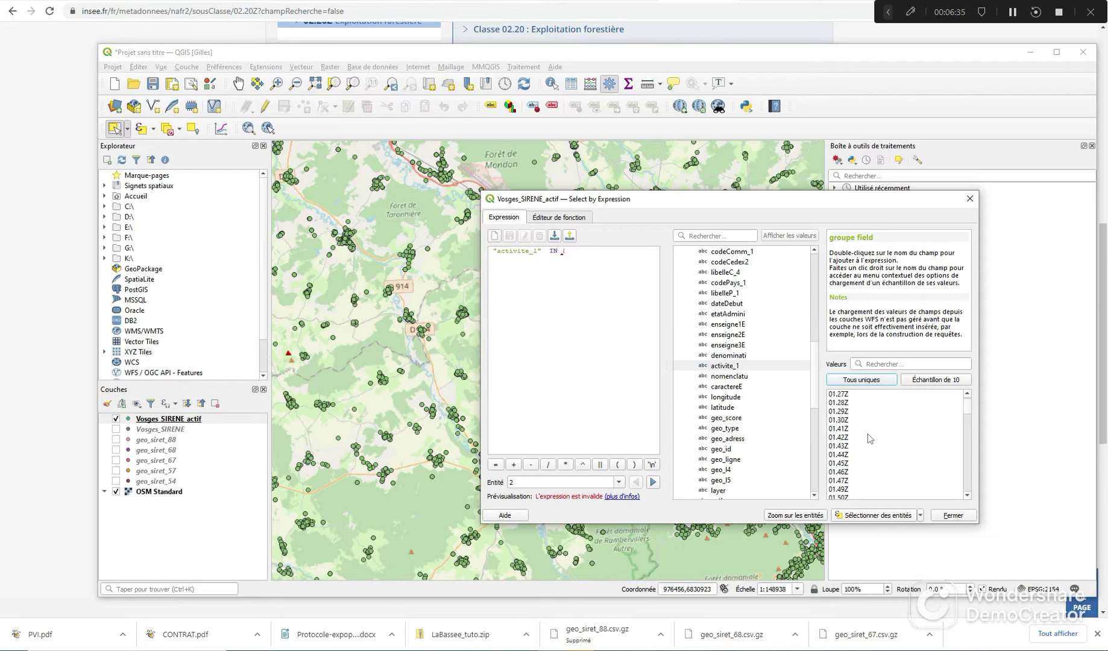
double_click(840, 464)
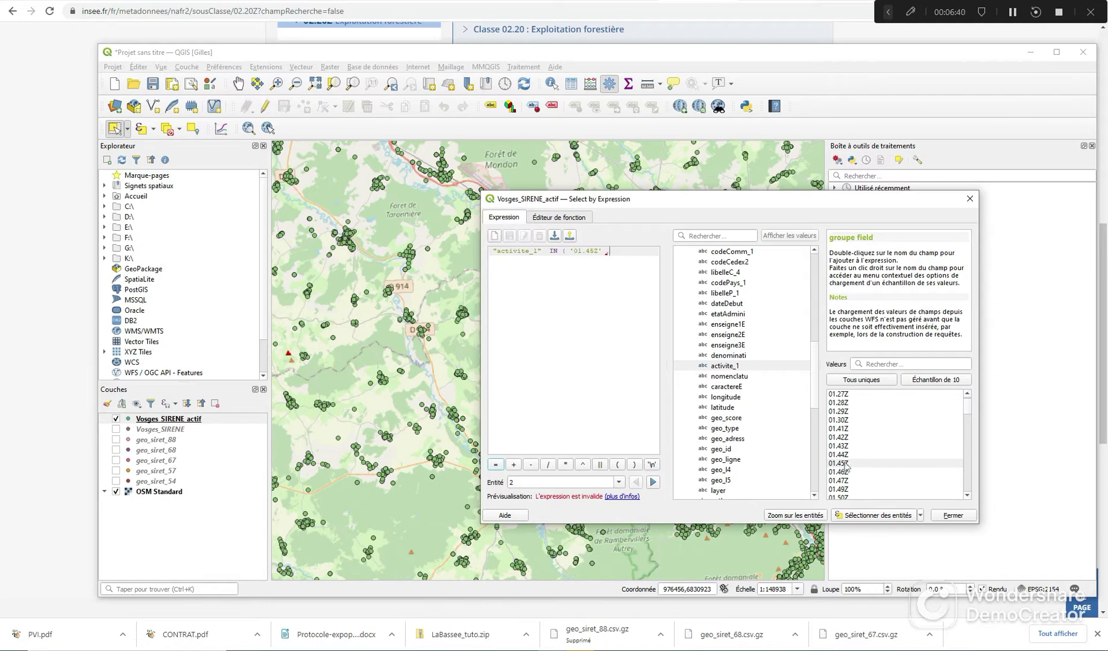
Complete the IN list with '02.20Z' and '10.11Z', close its parenthesis, and run the selection before leaving the expression dialog.
scroll(865, 451, "down", 5)
scroll(863, 452, "up", 4)
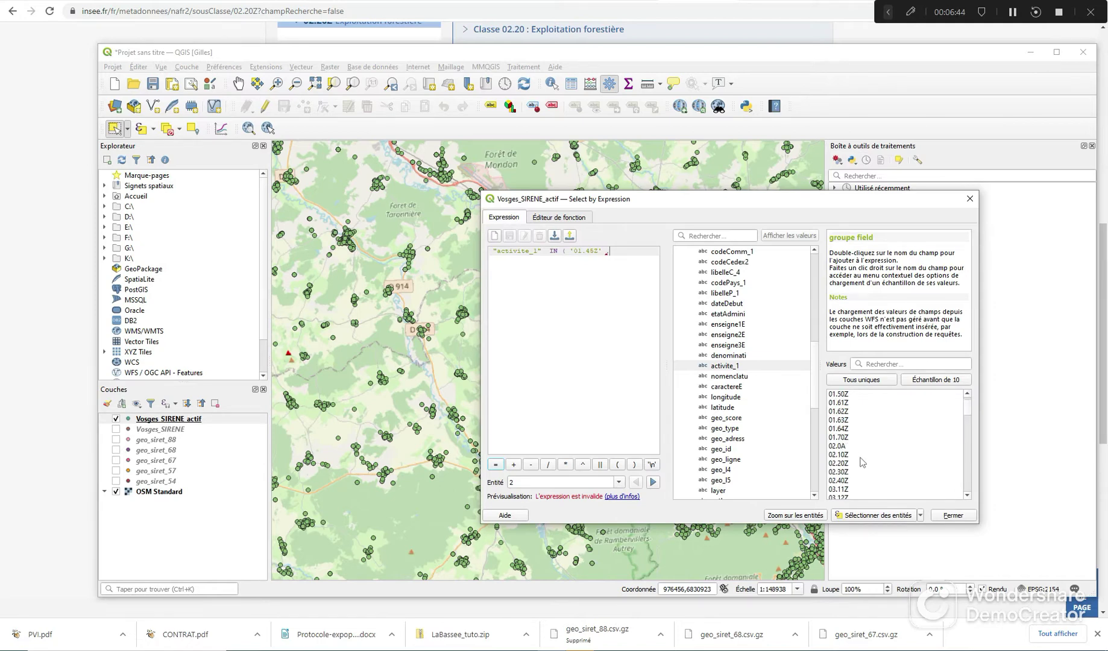
left_click(849, 471)
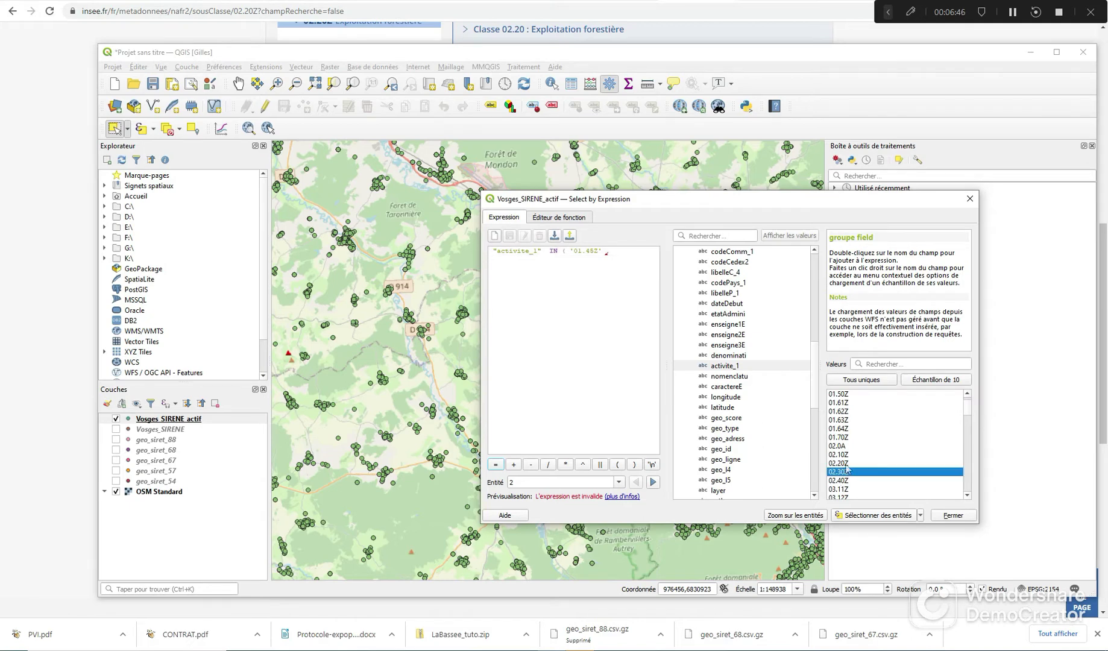
double_click(850, 464)
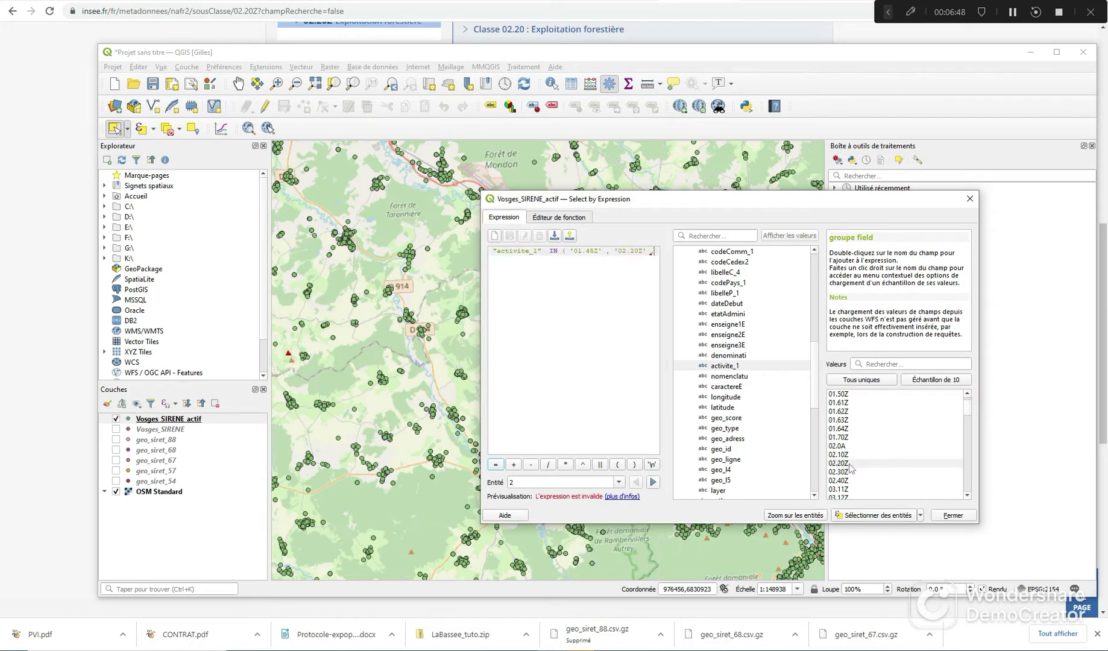
scroll(851, 465, "down", 8)
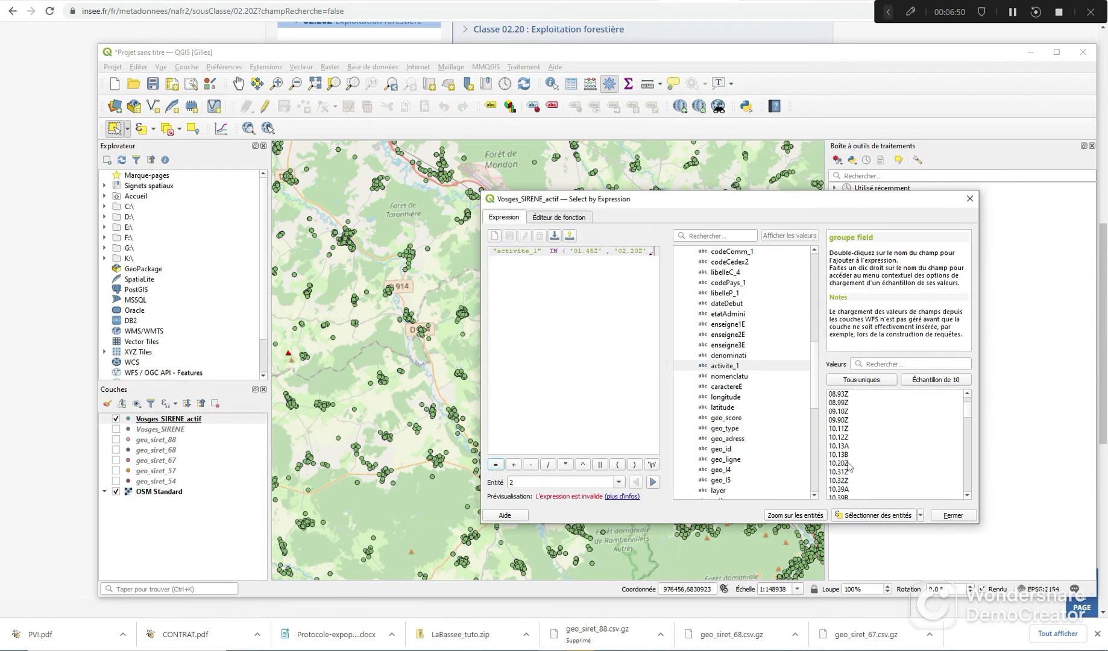
double_click(839, 428)
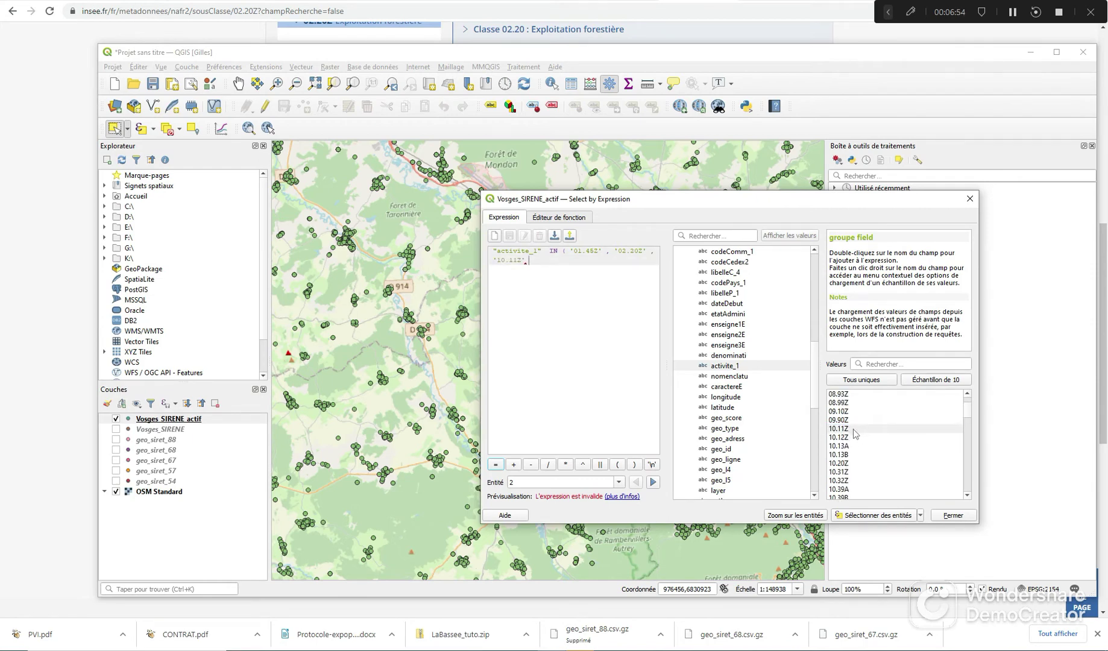
type(")")
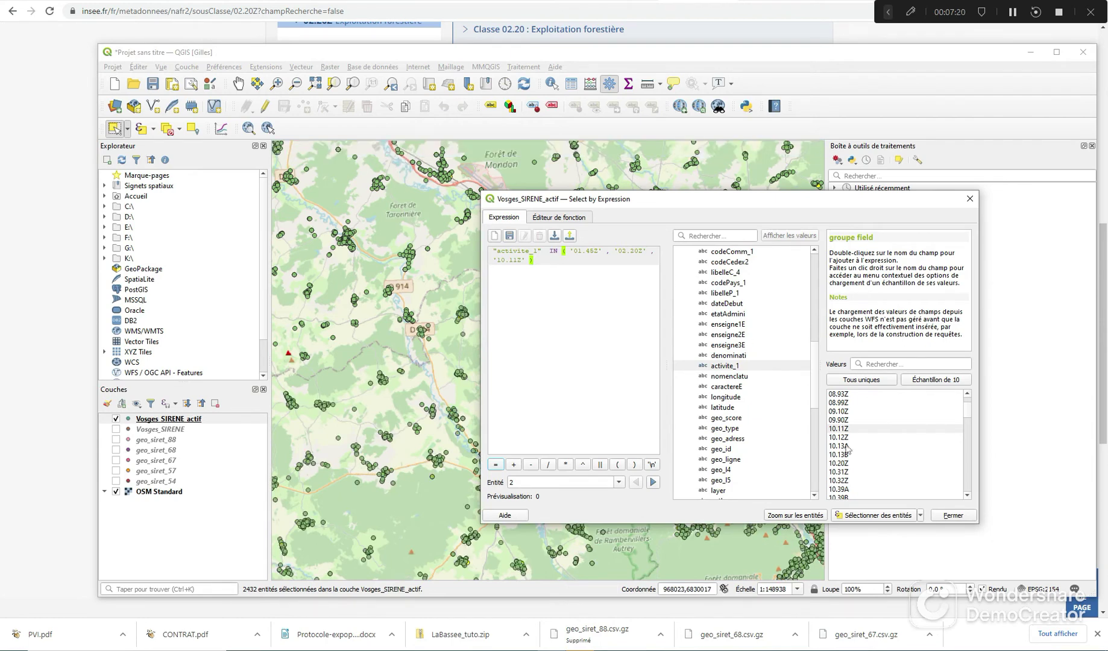
left_click(952, 516)
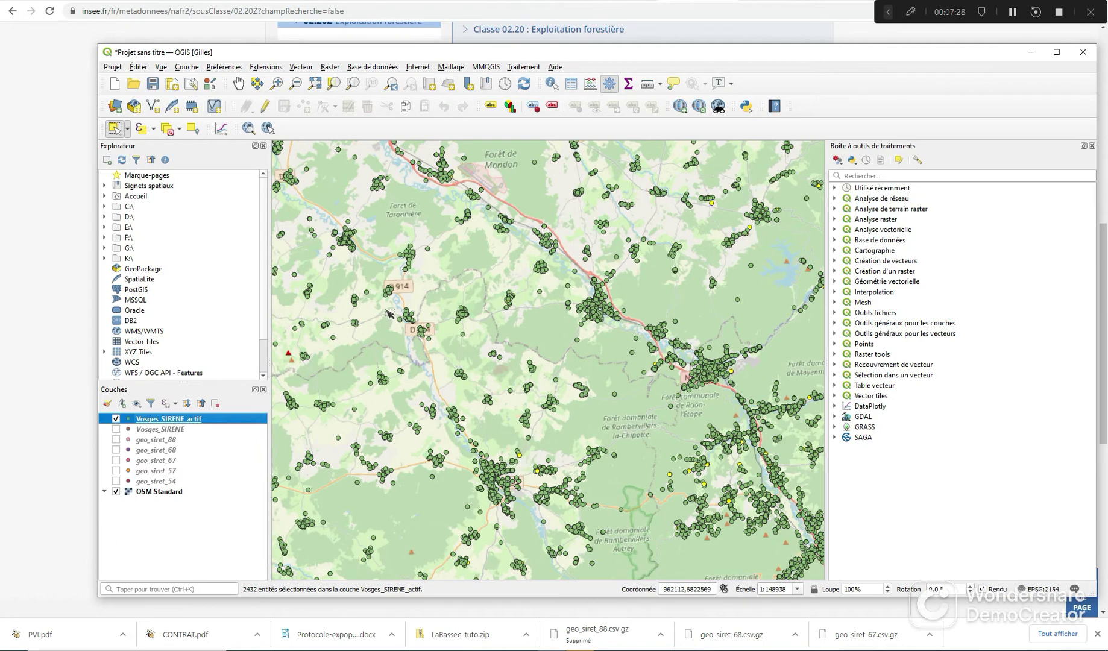
Export the selected Vosges_SIRENE_actif features to Vosges_SIRENE_actif_elevage_abattoir_sylviculture.shp, overwriting the existing file, and hide the Vosges_SIRENE_actif source layer.
right_click(194, 424)
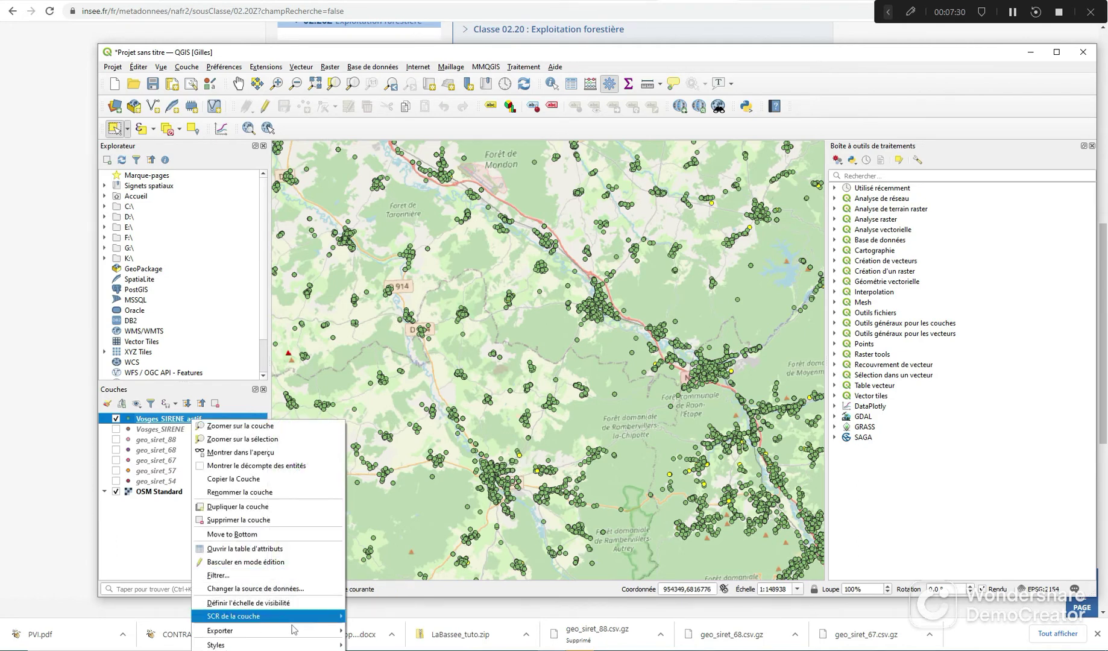
mouse_move(293, 628)
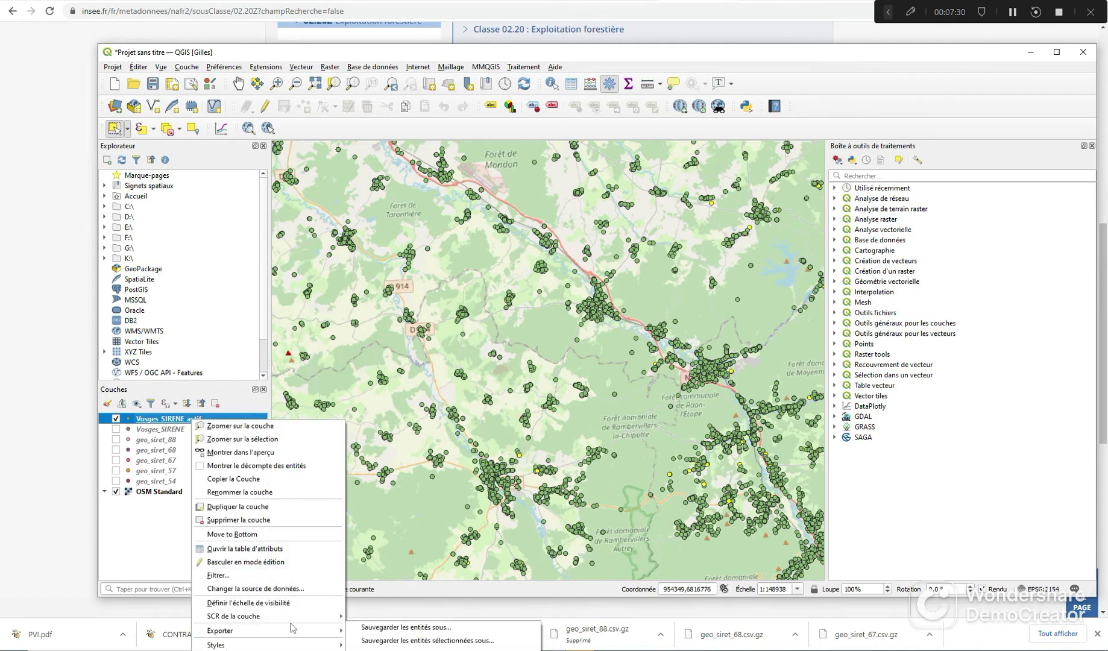
left_click(420, 640)
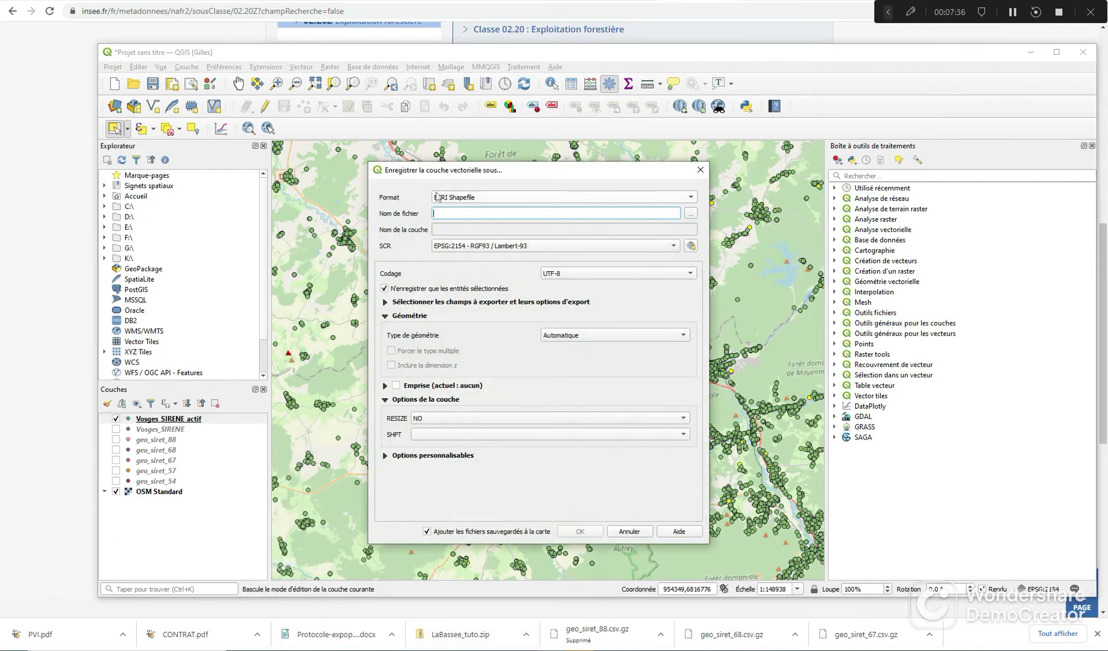
left_click(690, 214)
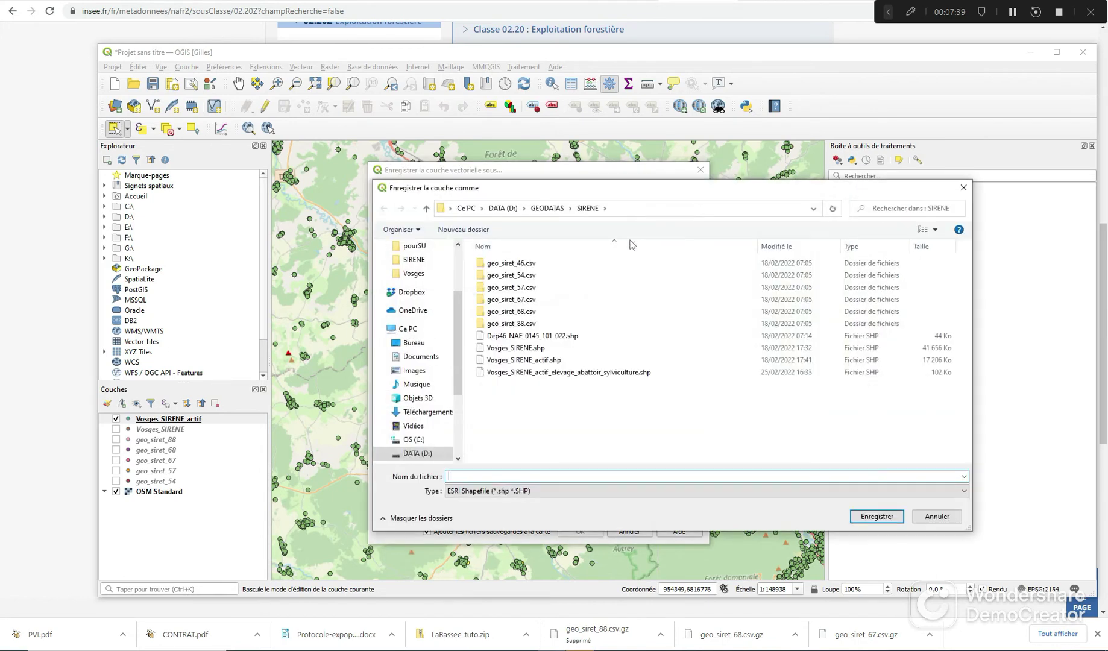
left_click(565, 374)
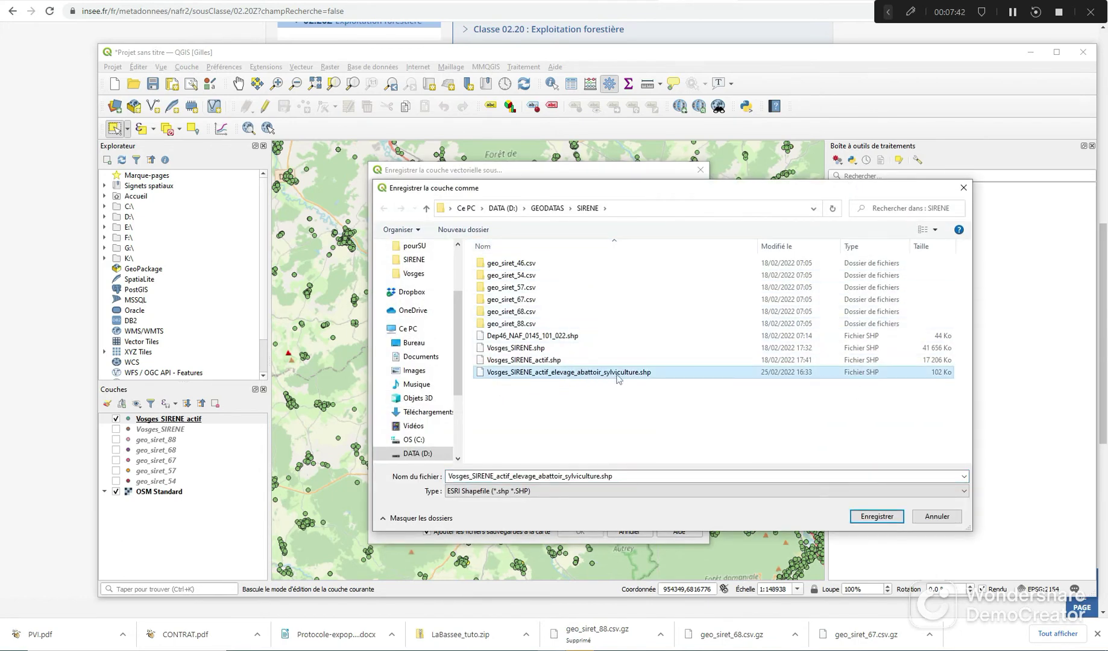
left_click(882, 516)
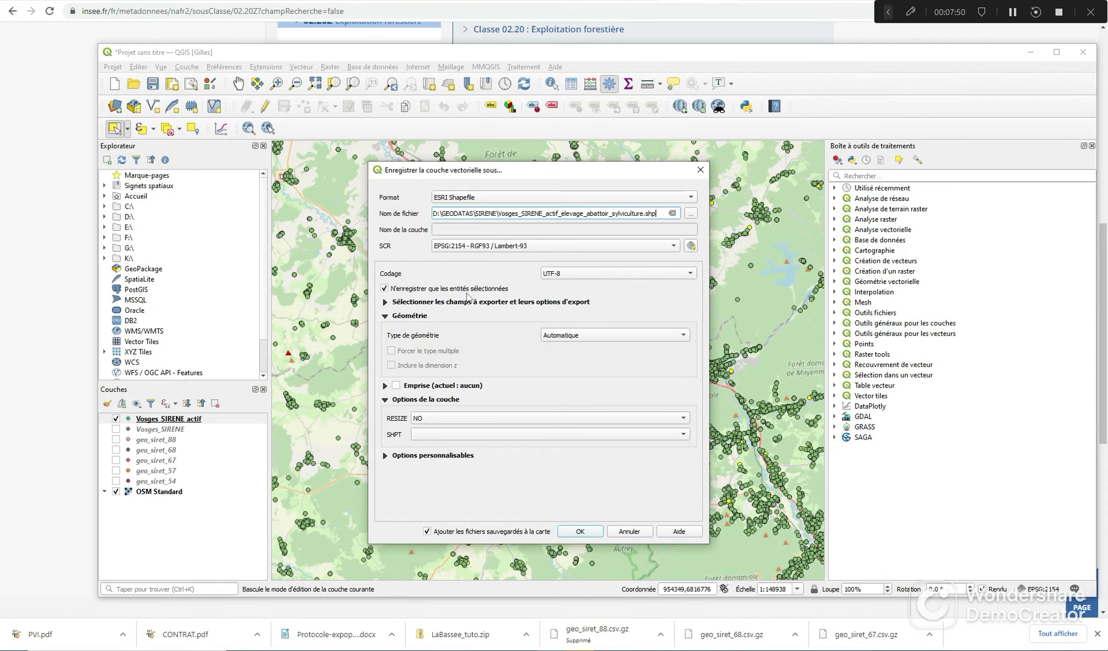
left_click(584, 534)
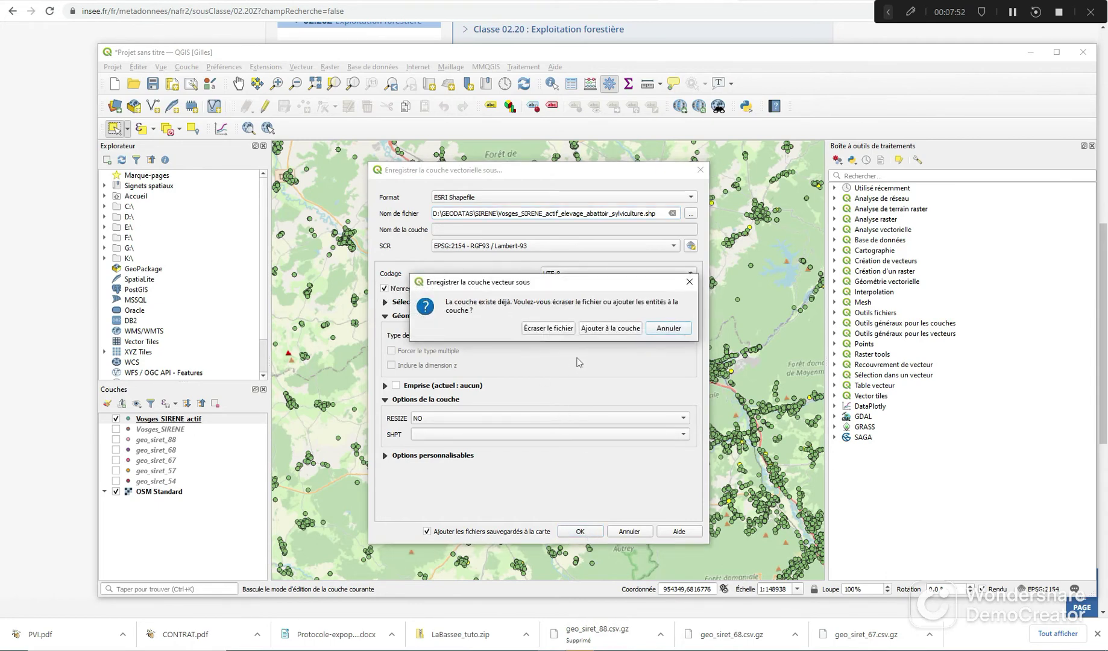
left_click(556, 329)
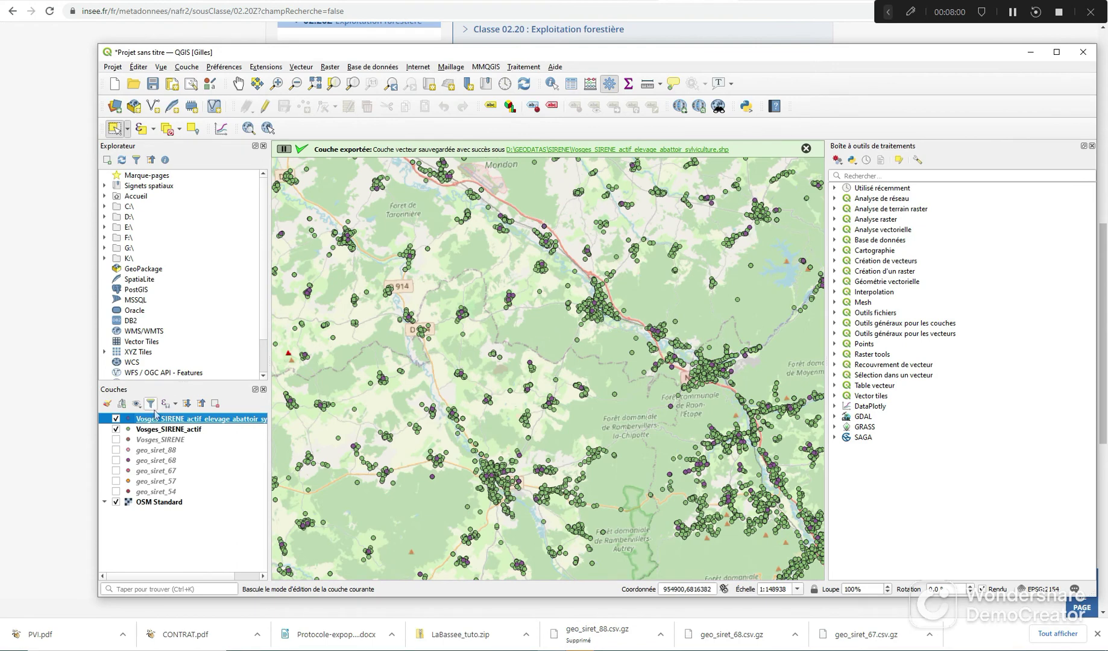
left_click(115, 429)
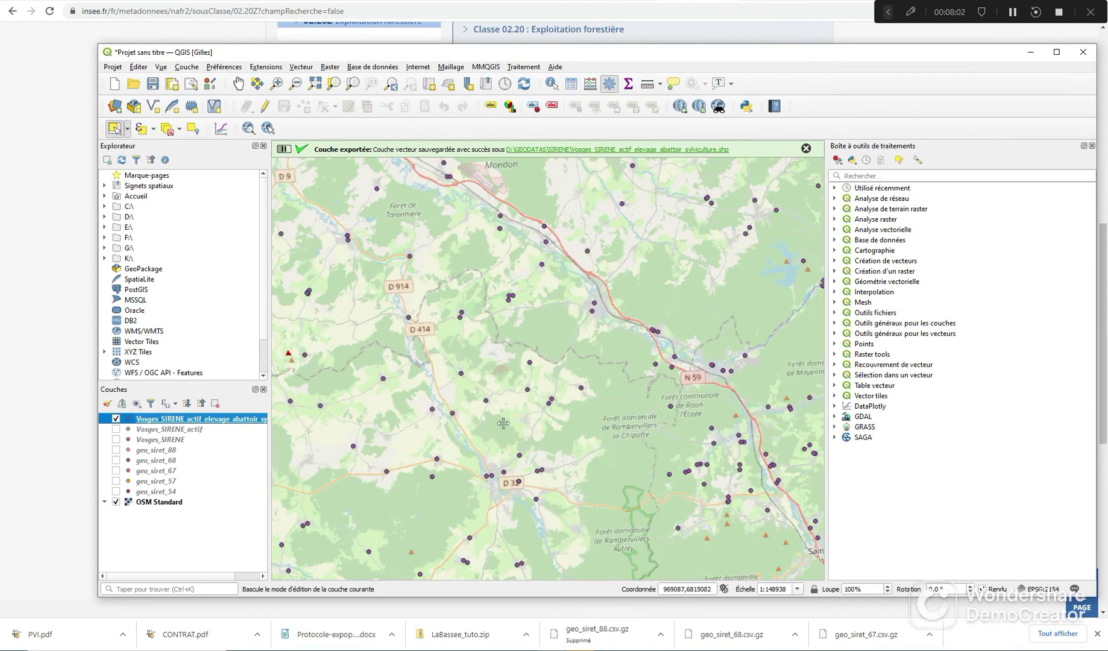
Set the symbology of the exported elevage_abattoir_sylviculture layer to Catégorisé with activite_1 as the value field.
right_click(230, 421)
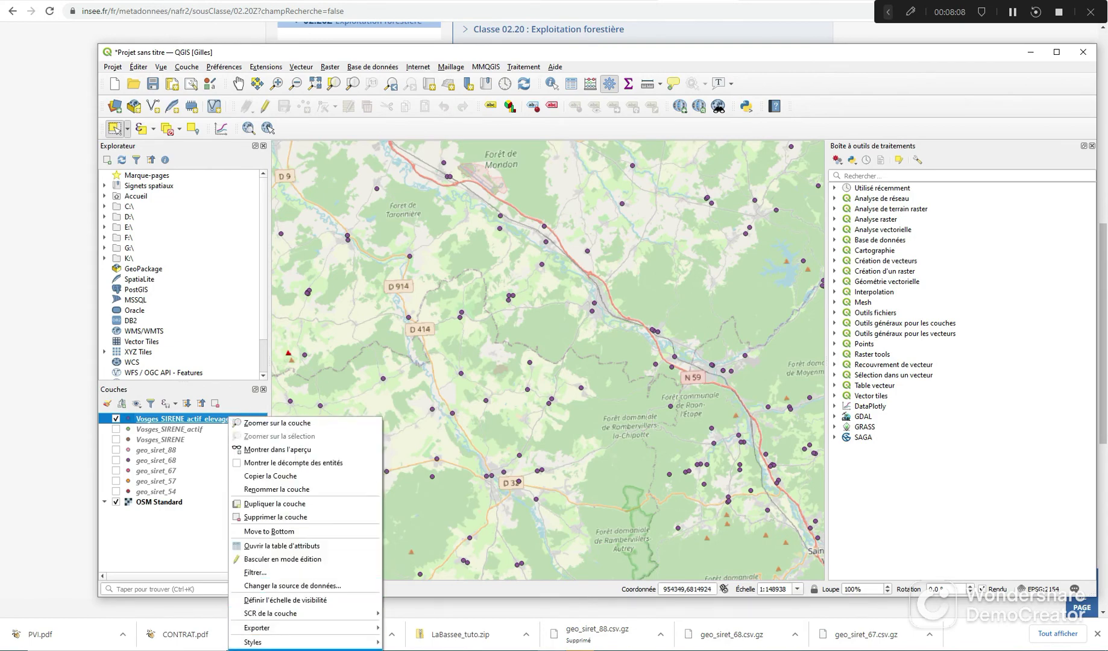
left_click(271, 649)
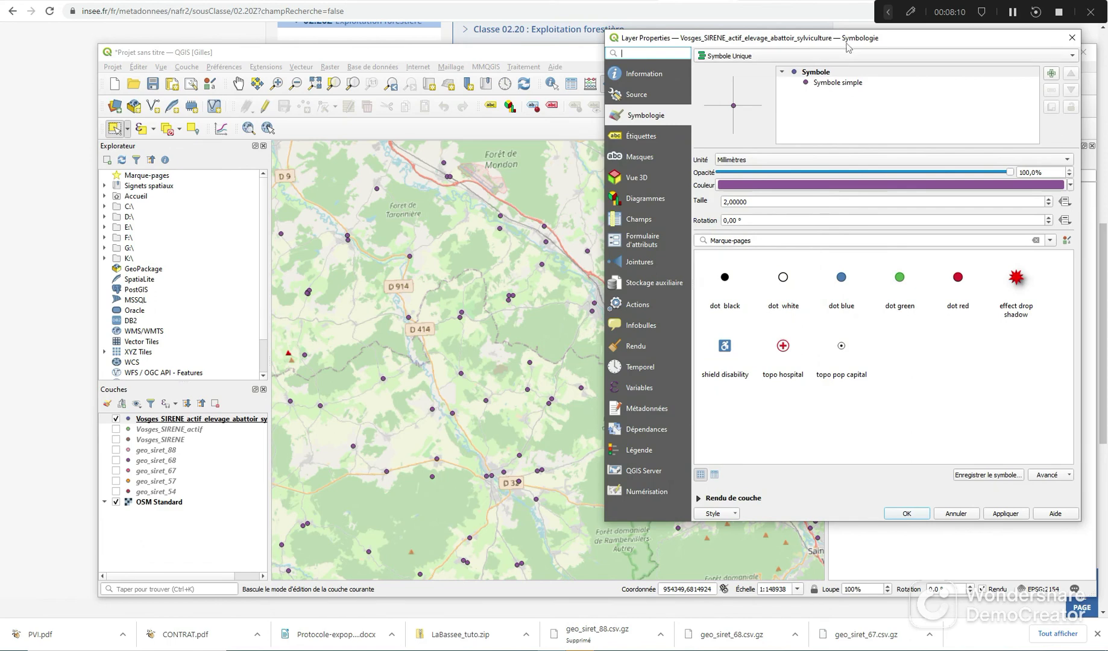
left_click_drag(848, 47, 600, 144)
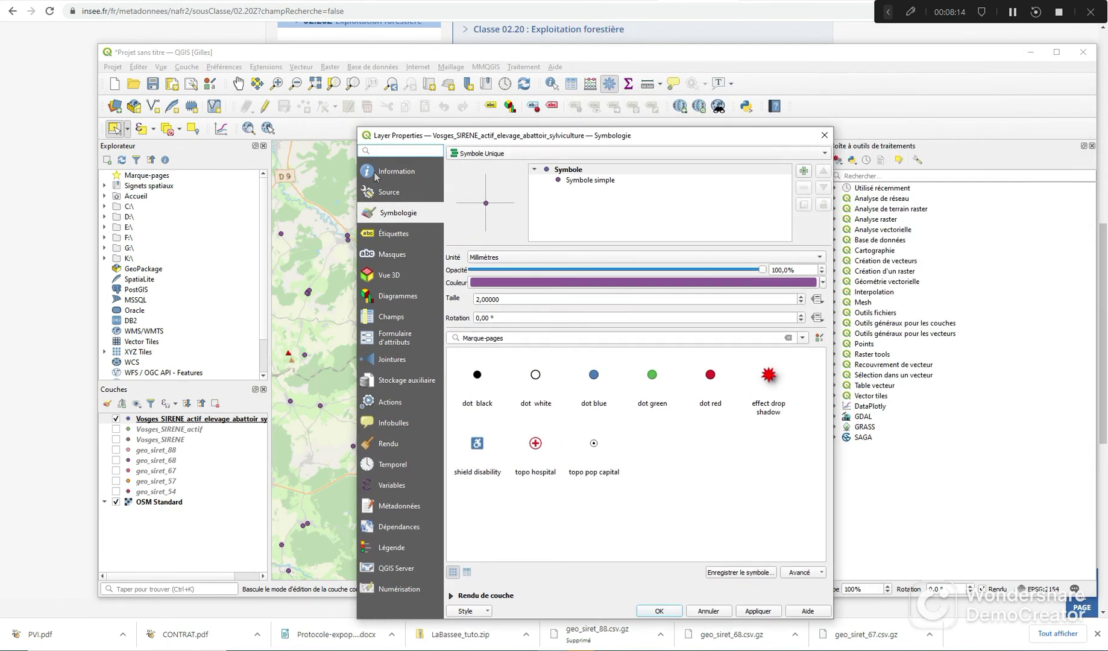
left_click(524, 155)
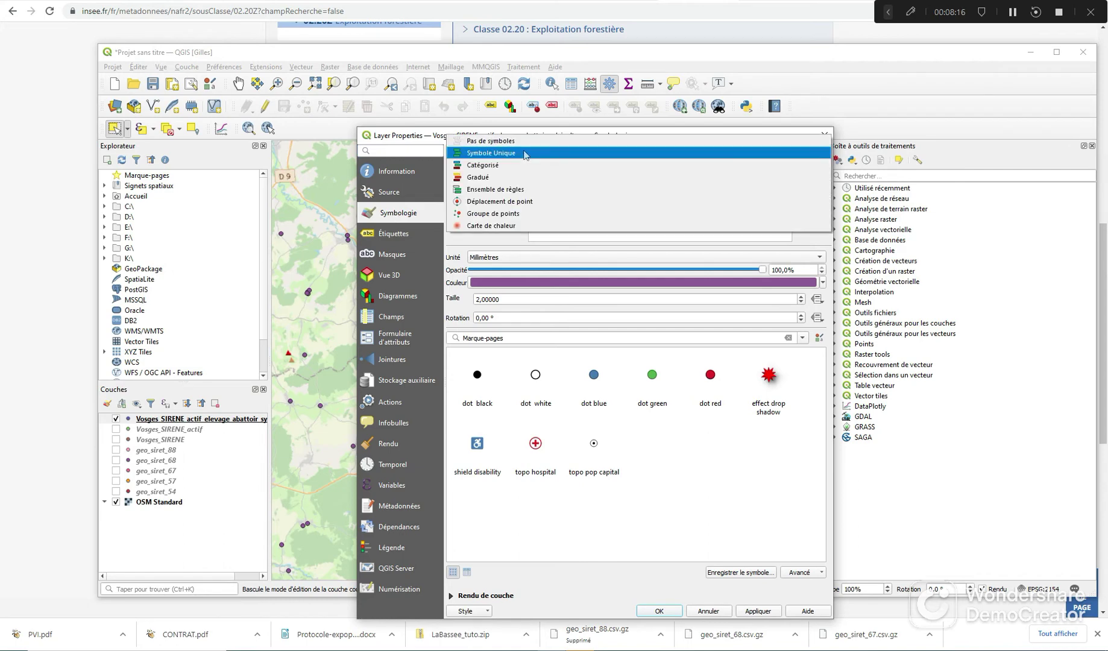
left_click(480, 166)
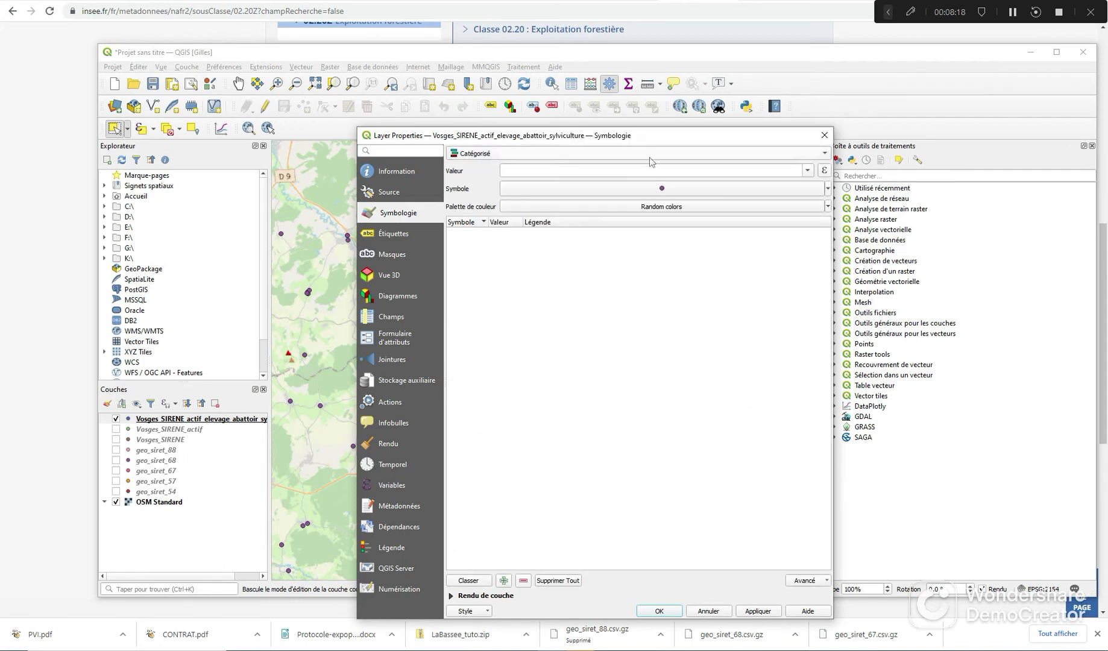
left_click(808, 169)
scroll(652, 228, "down", 3)
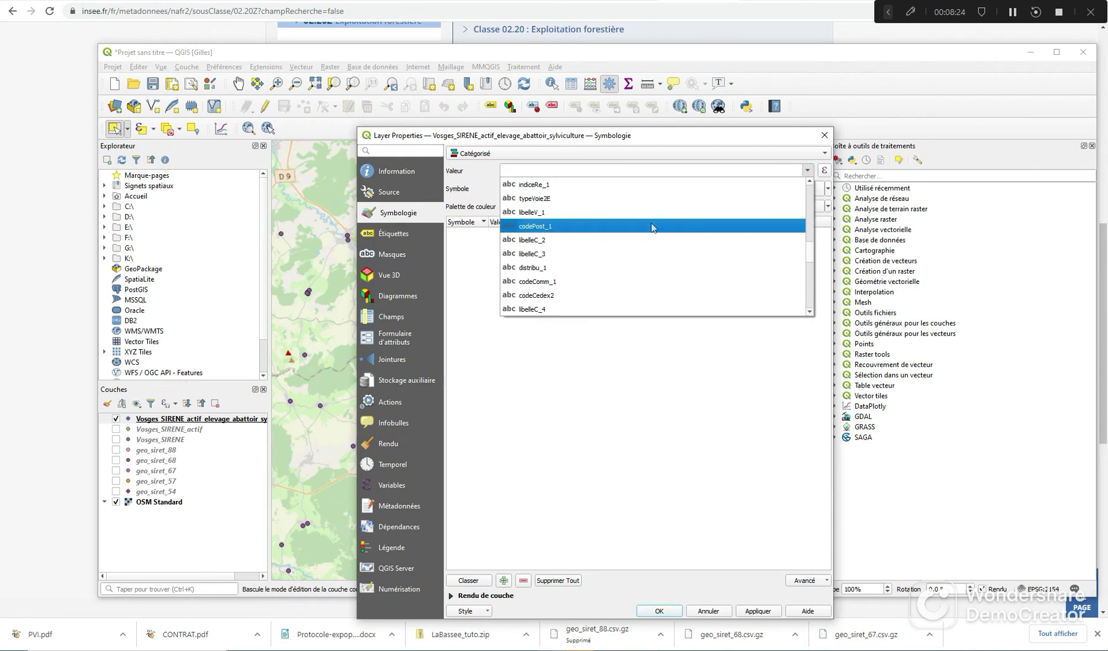
scroll(639, 233, "up", 4)
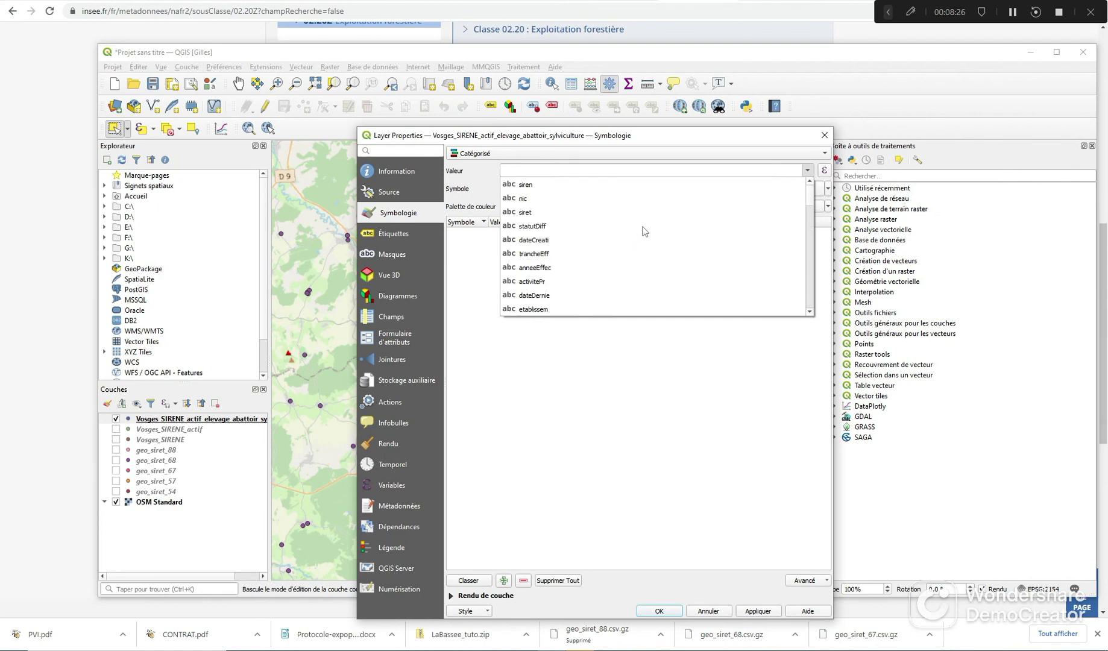
scroll(640, 233, "down", 6)
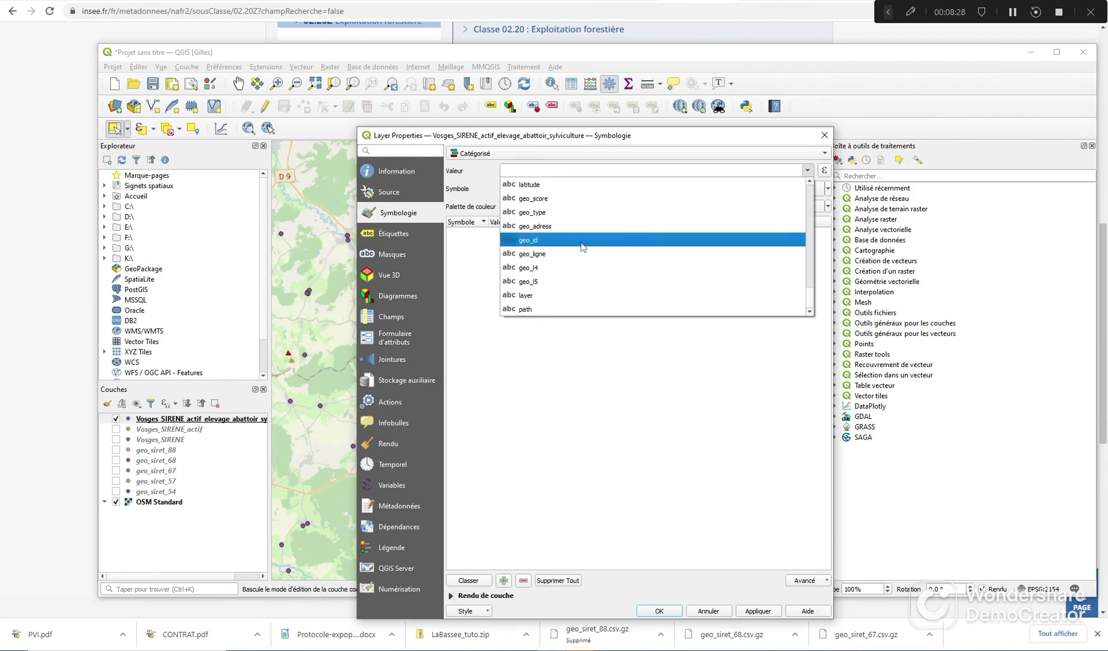
scroll(582, 246, "up", 3)
left_click(557, 213)
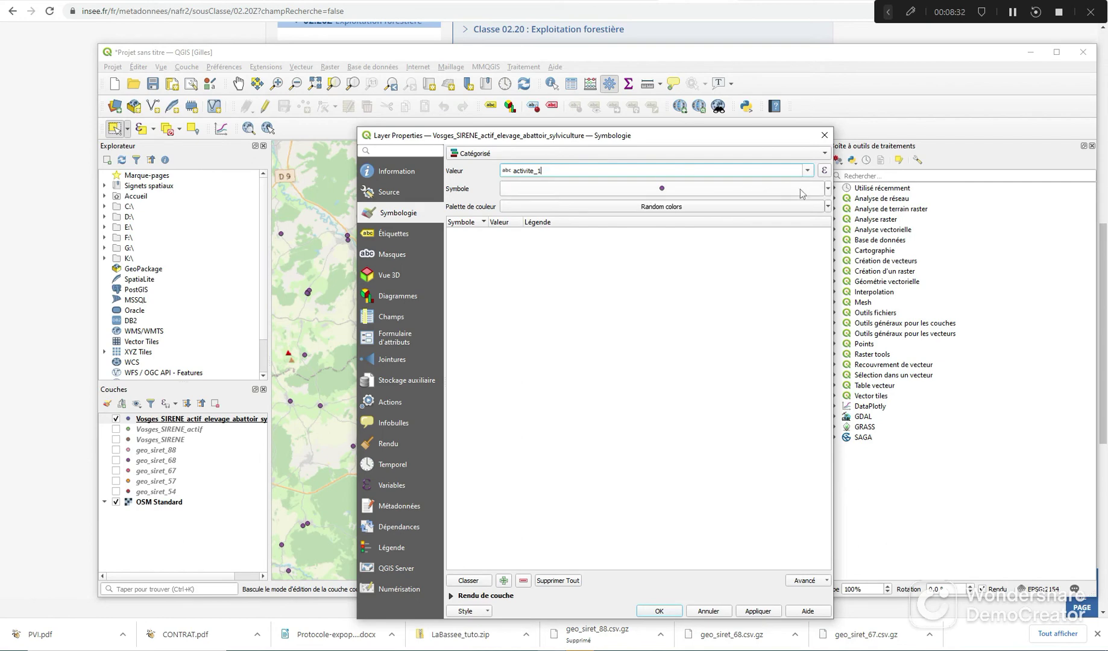
Set the stroke style of the categories' simple marker symbol to "Pas de ligne" and increase its size slightly.
left_click(830, 188)
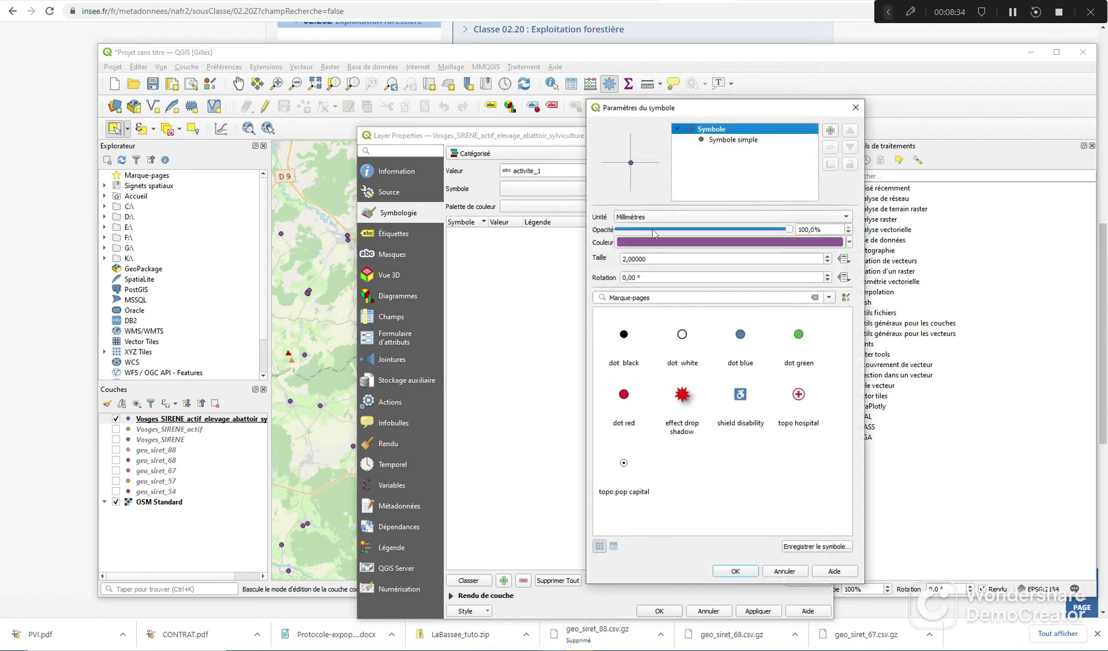
left_click(724, 141)
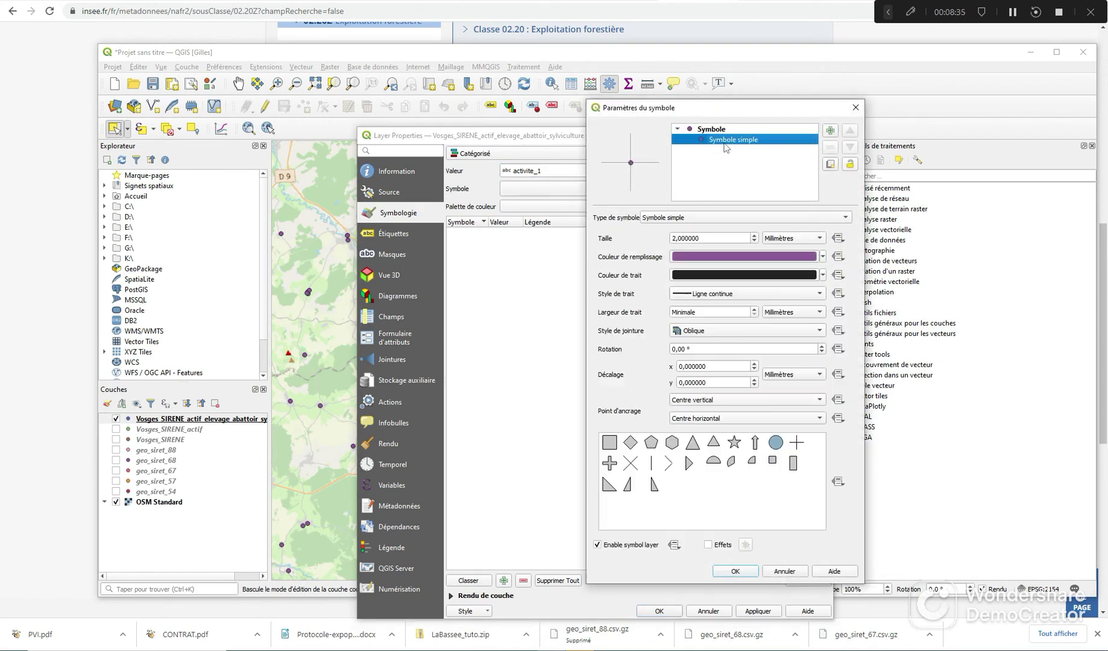
left_click(700, 293)
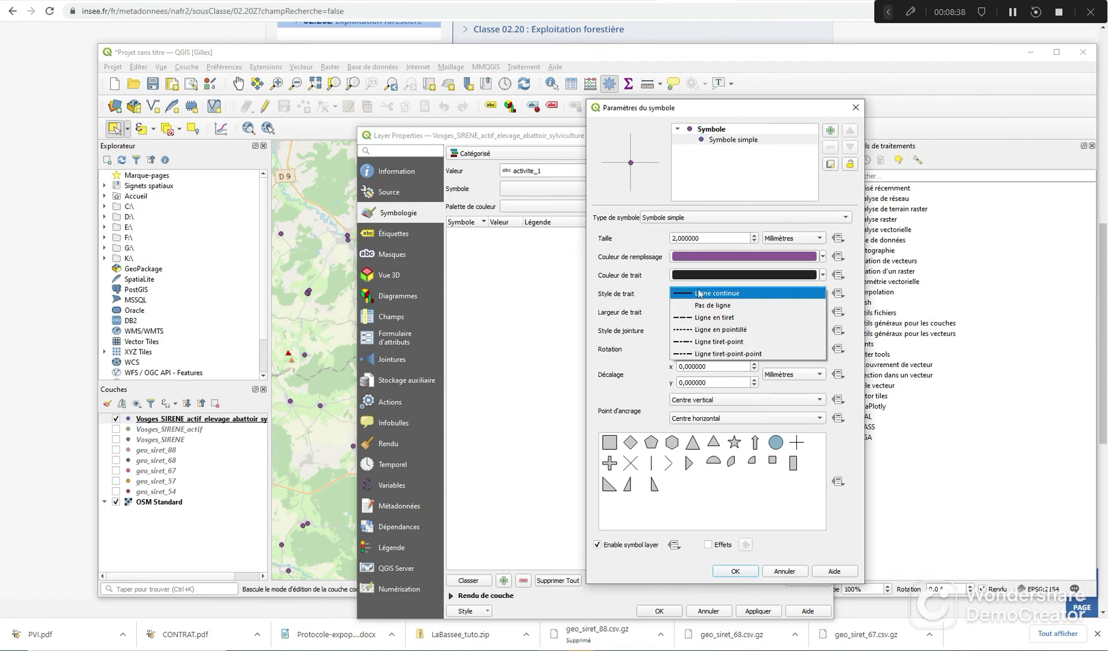
left_click(709, 307)
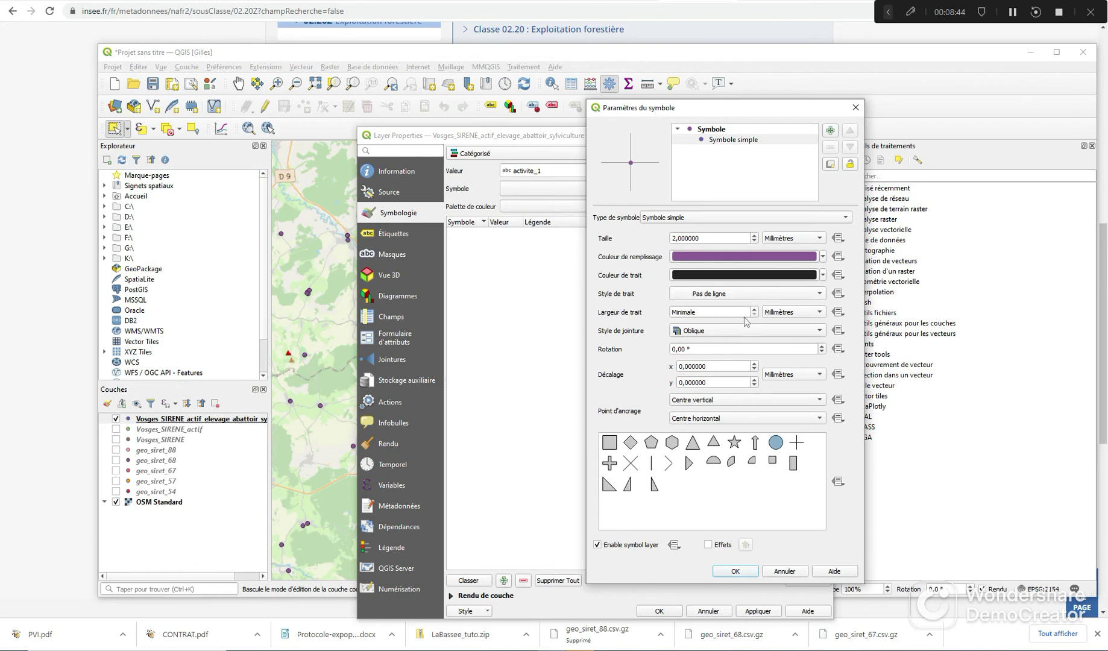
left_click(754, 235)
left_click(747, 572)
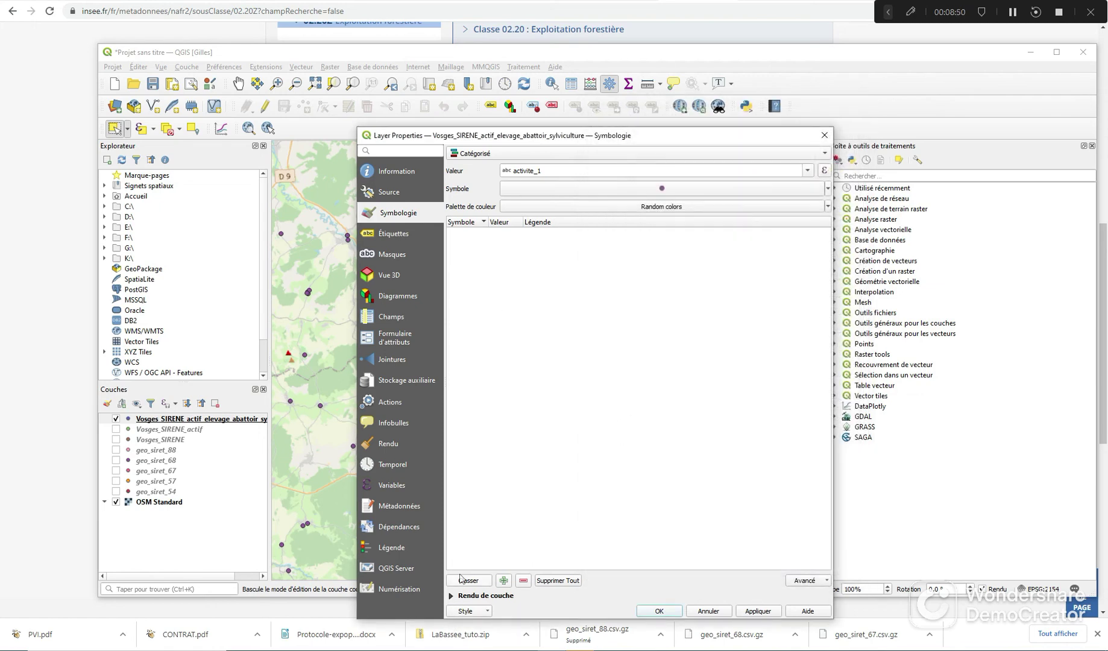
Classify the activite_1 values, label 01.45Z as "elevage", 02.20Z as "sylviculture" and 10.11Z as "abattoir", and apply the style.
left_click(462, 578)
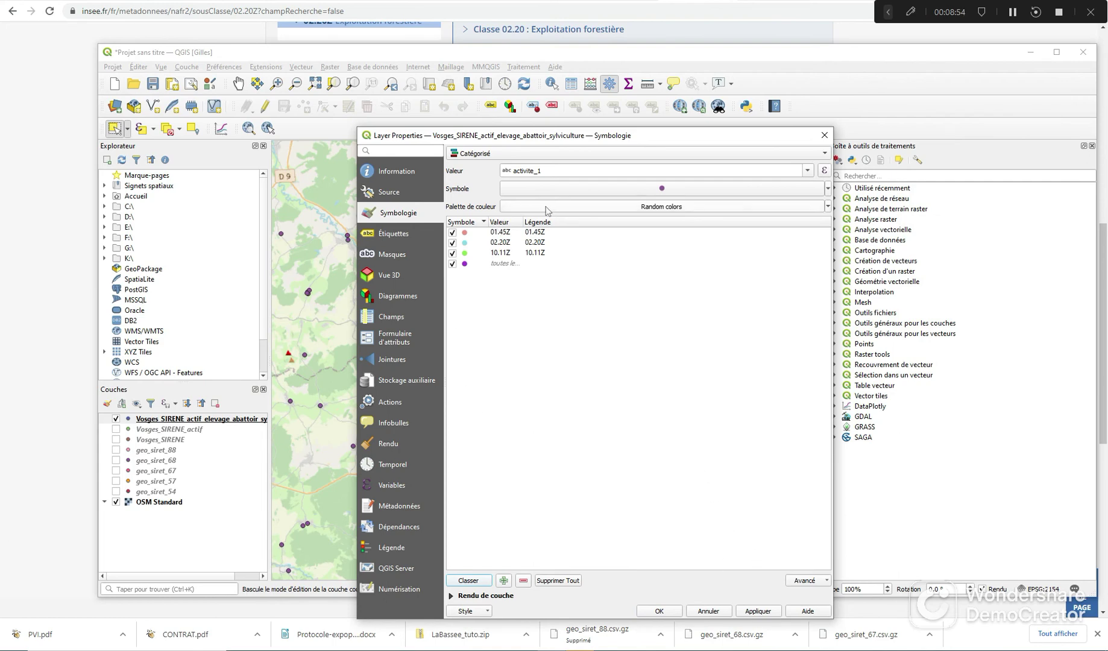
left_click(532, 233)
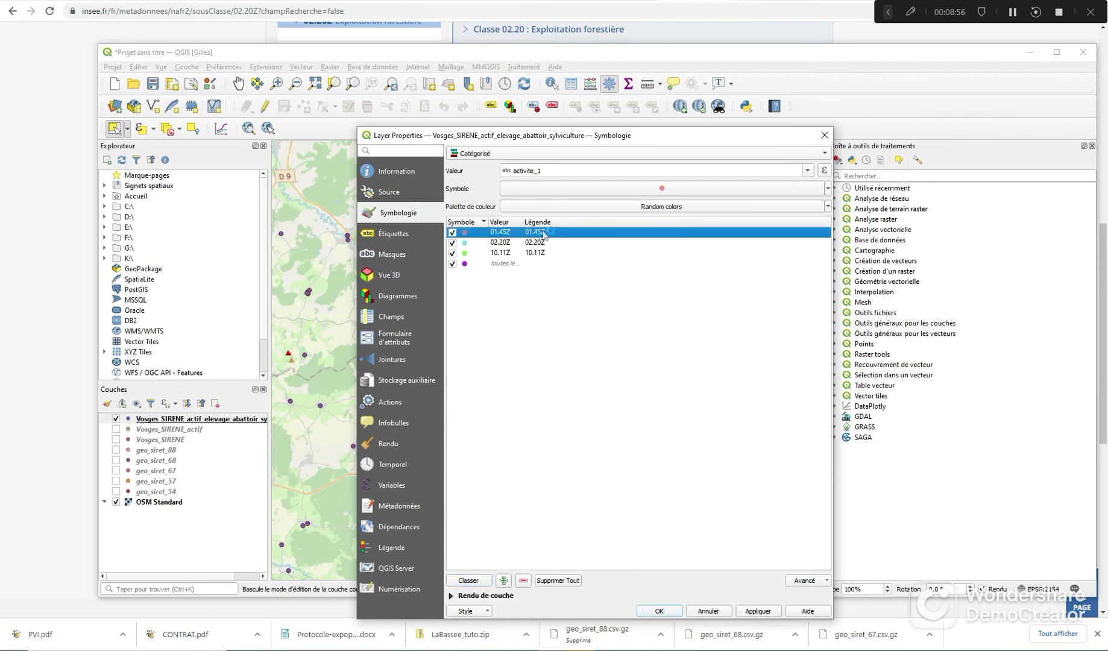
left_click(543, 234)
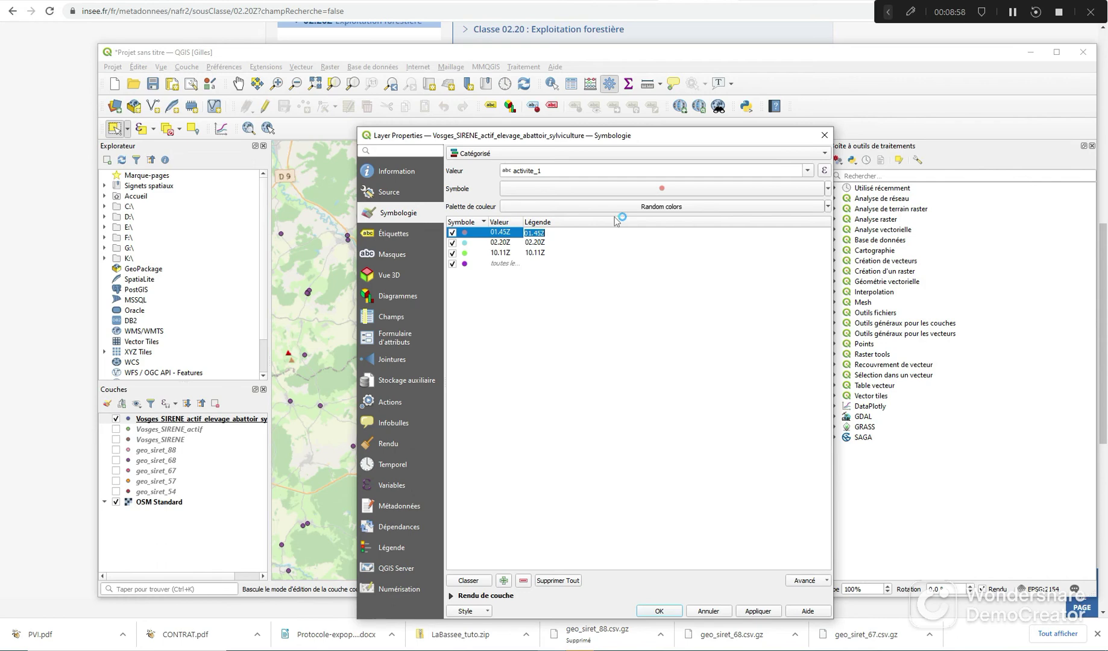
type("elevage")
left_click(544, 244)
left_click(544, 244)
type("sylviculture")
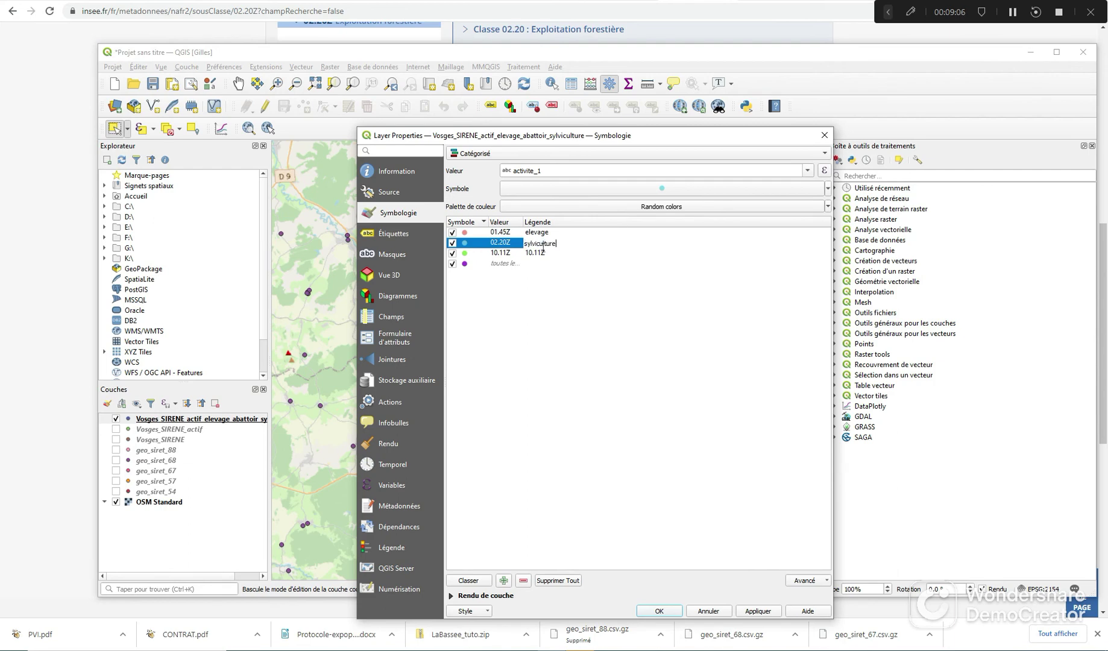
left_click(536, 254)
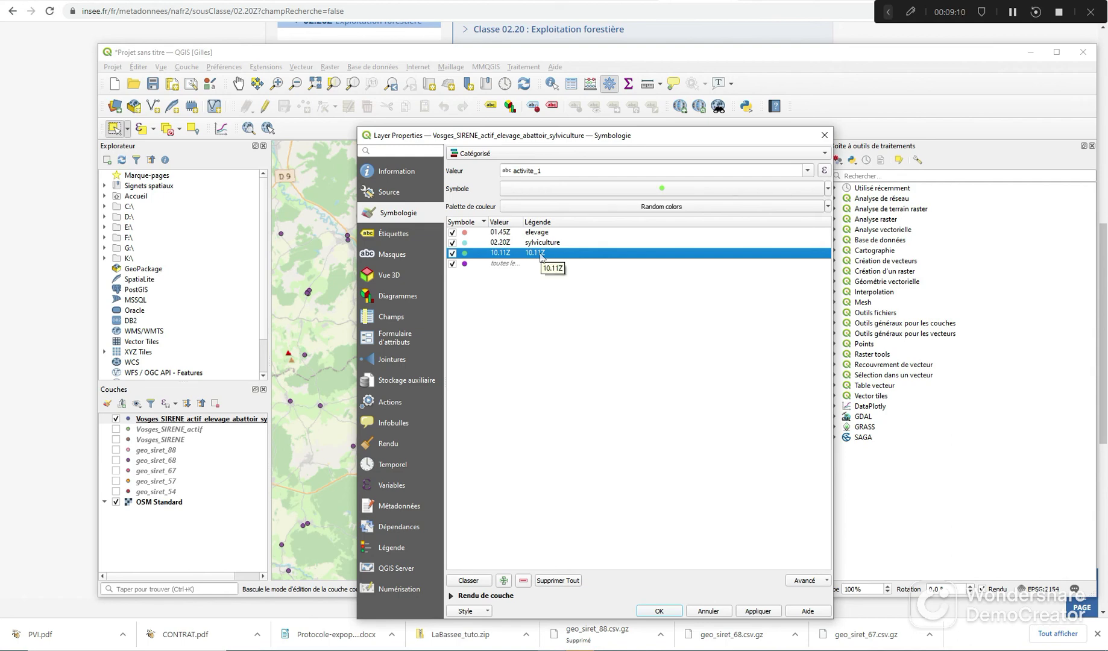
left_click(541, 256)
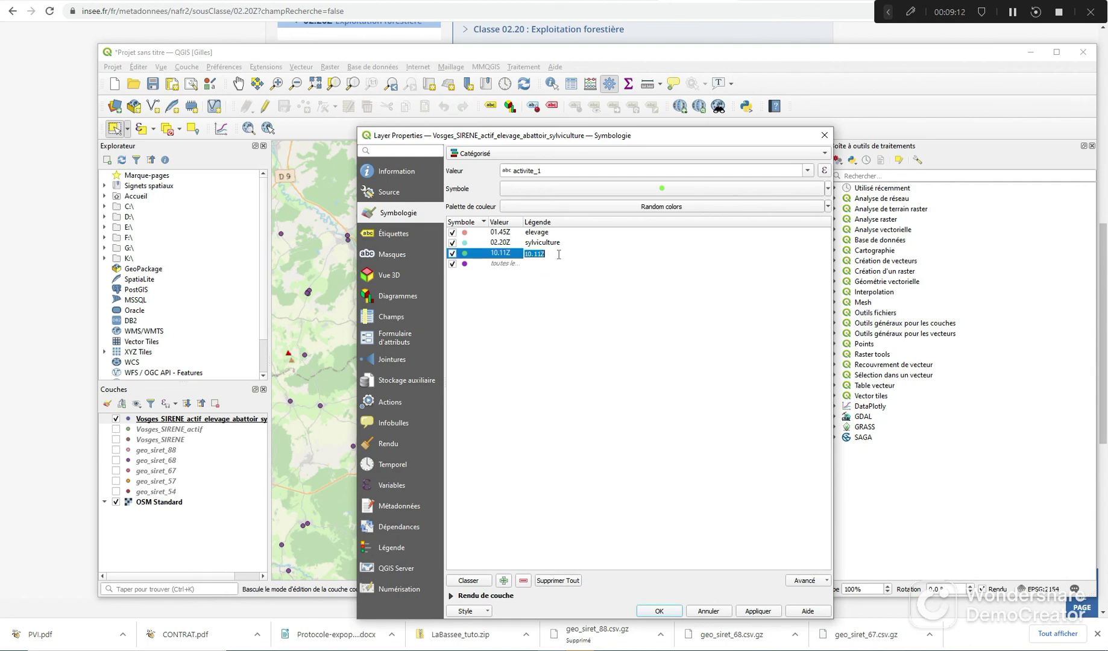
type("abattoir")
left_click(757, 611)
left_click(659, 611)
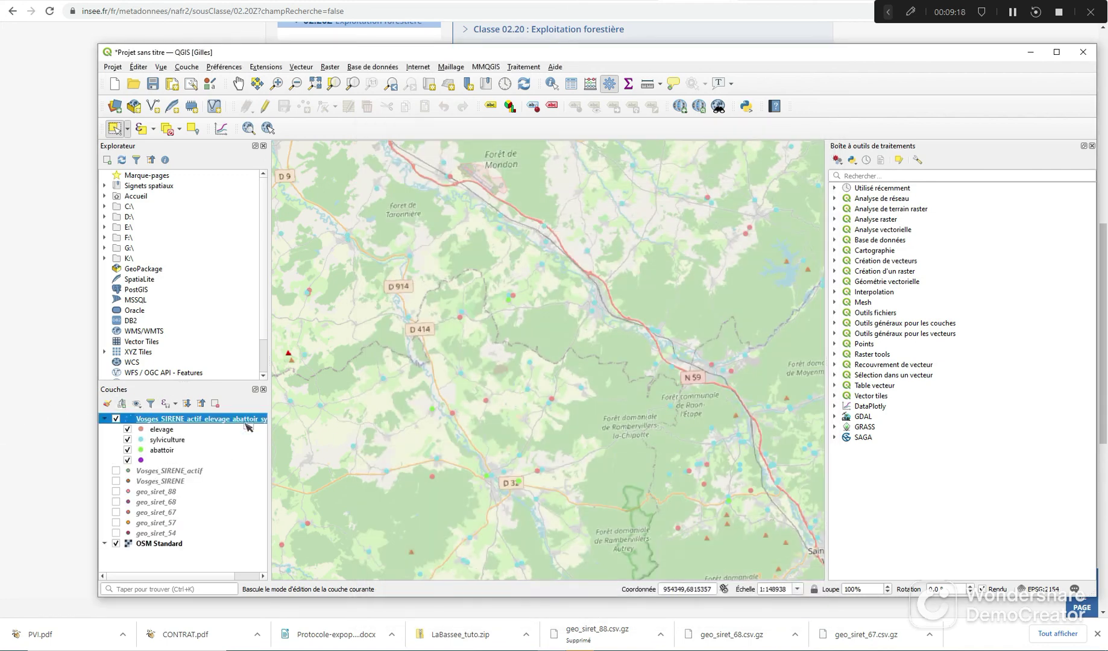
Activate symbol levels (Niveaux de symbole) in the categorized symbology of the elevage_abattoir_sylviculture layer.
scroll(324, 440, "down", 3)
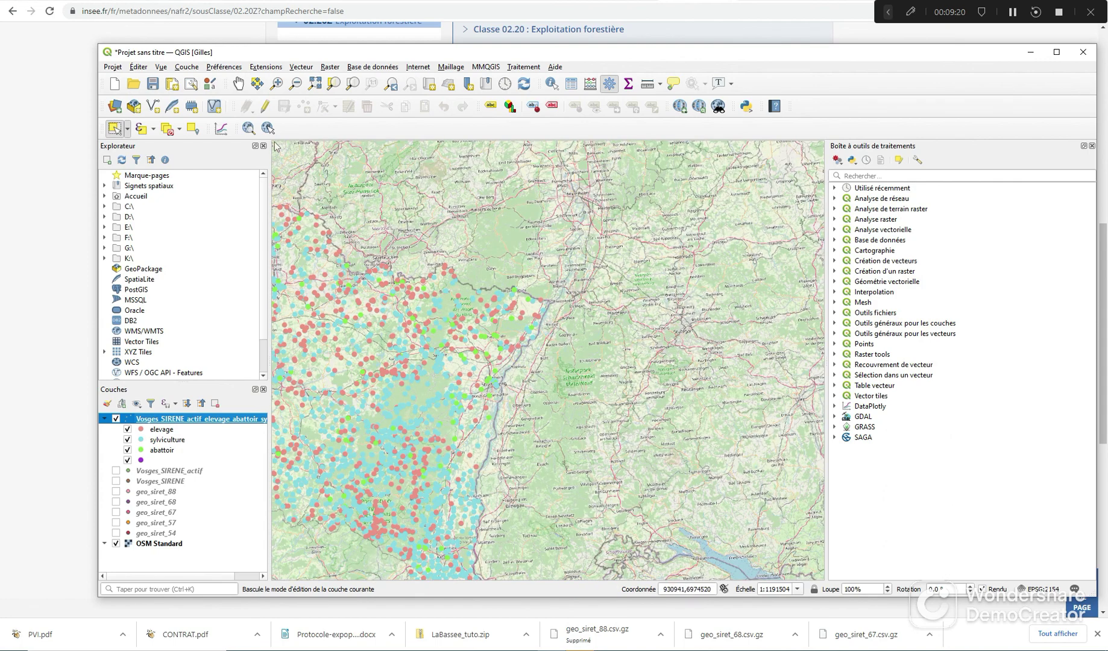
left_click(238, 84)
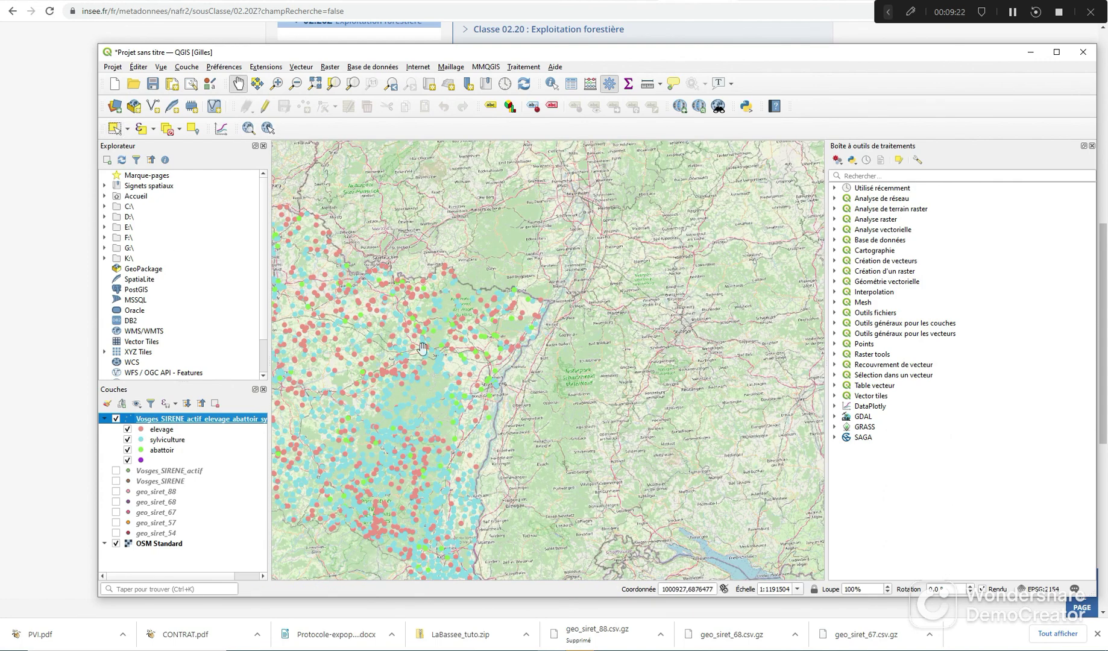
left_click_drag(422, 348, 679, 373)
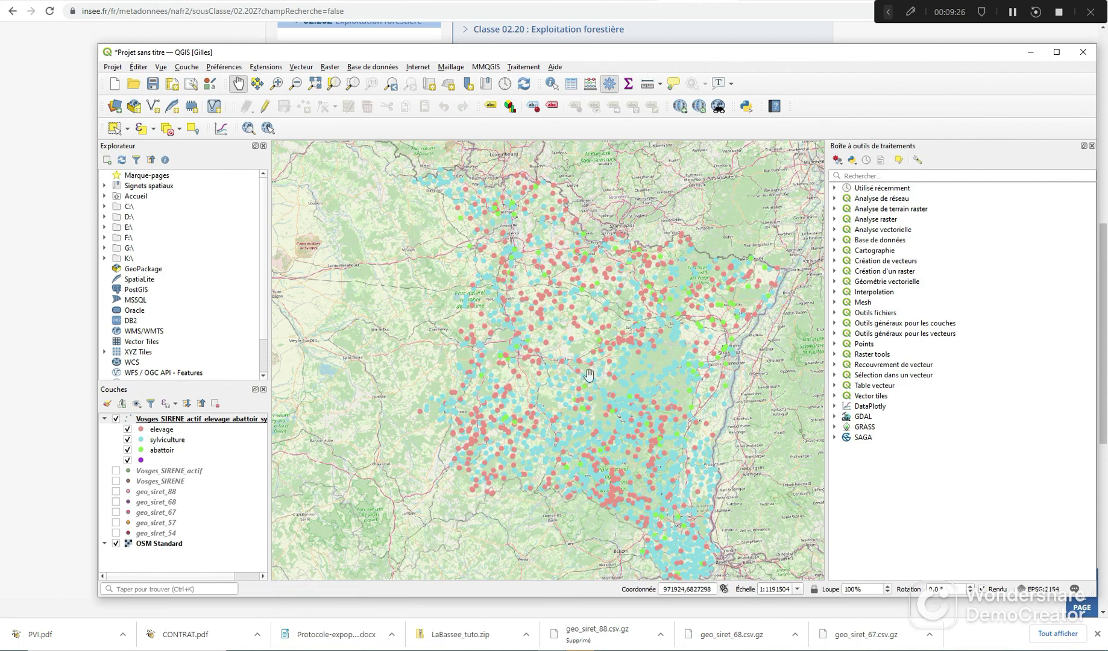
left_click_drag(646, 364, 591, 367)
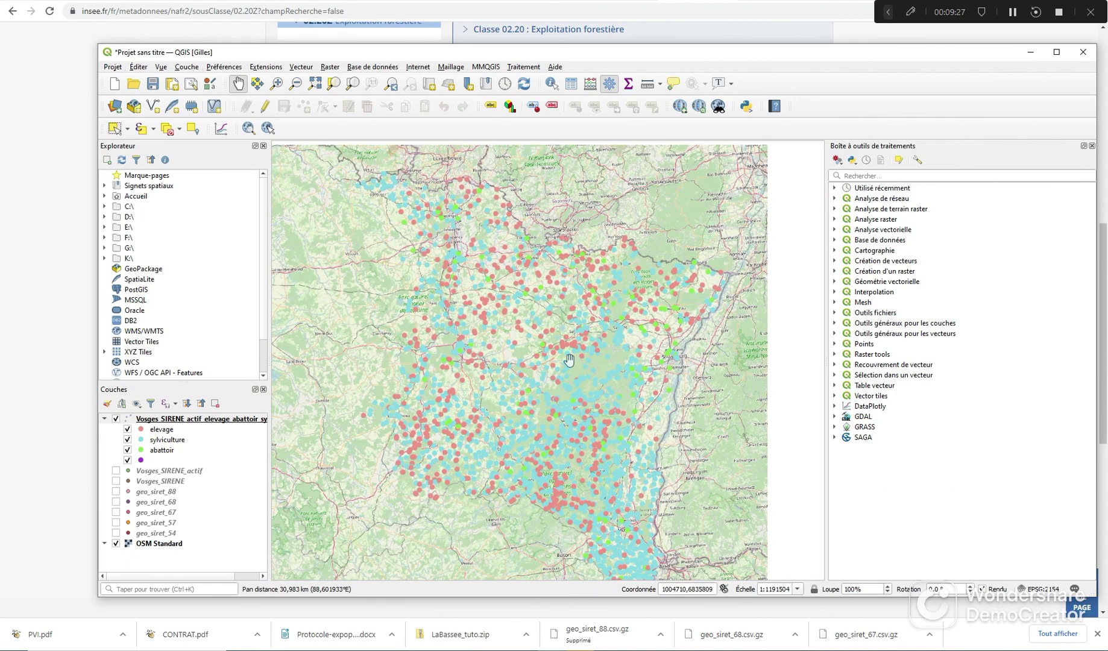
right_click(215, 424)
left_click(245, 650)
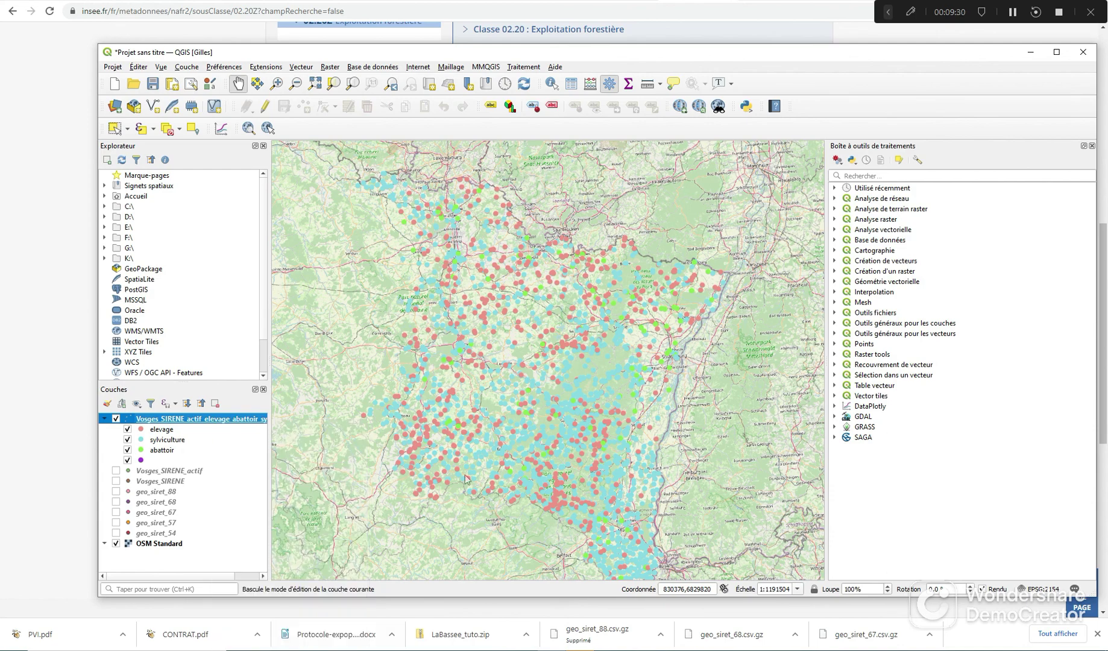
left_click_drag(623, 138, 852, 103)
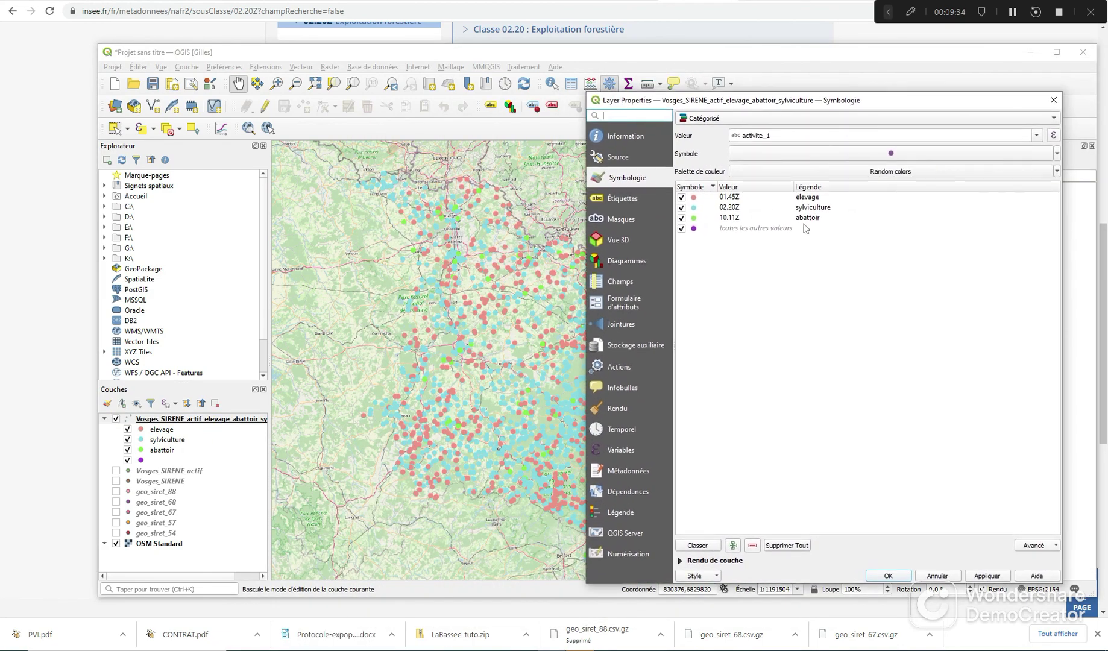
left_click(806, 218)
left_click(1054, 547)
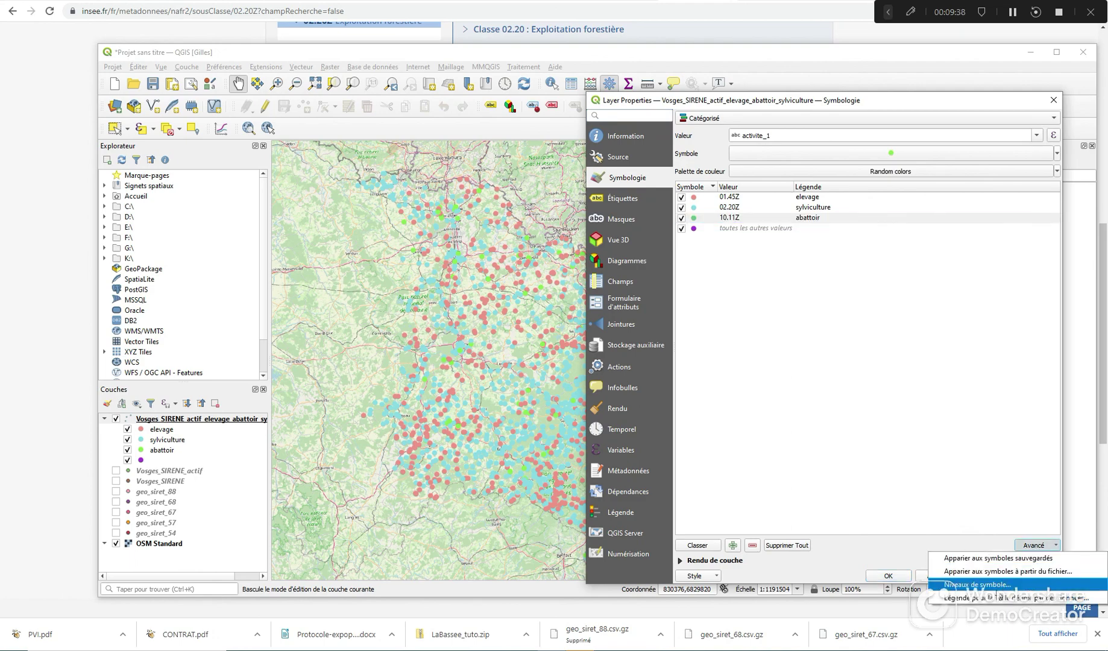
left_click(993, 585)
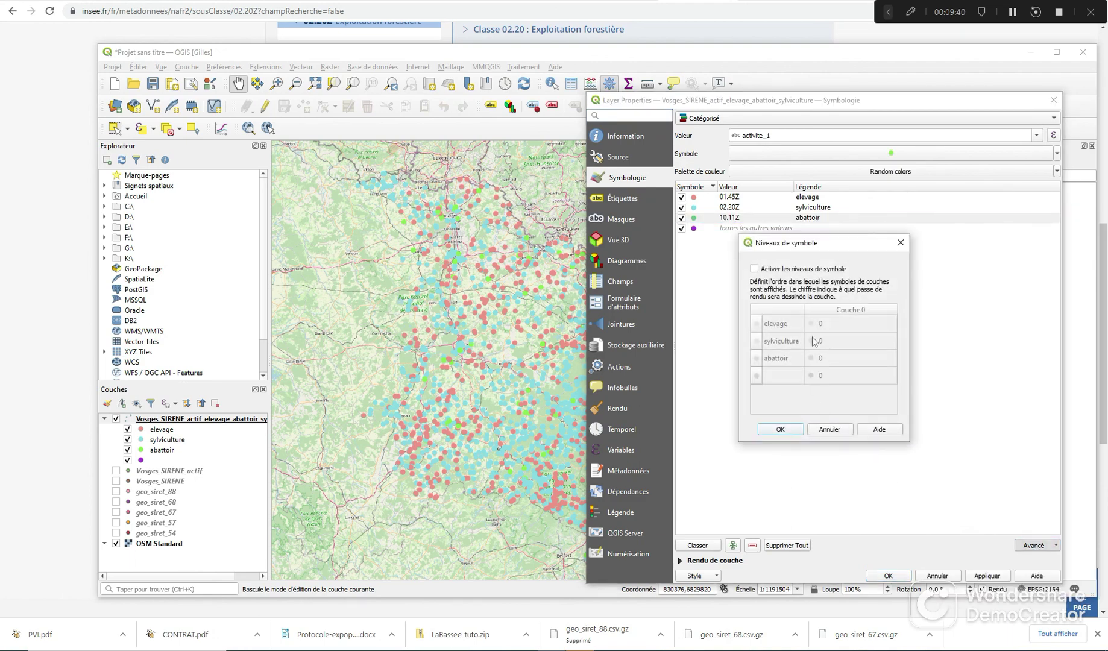
left_click(775, 270)
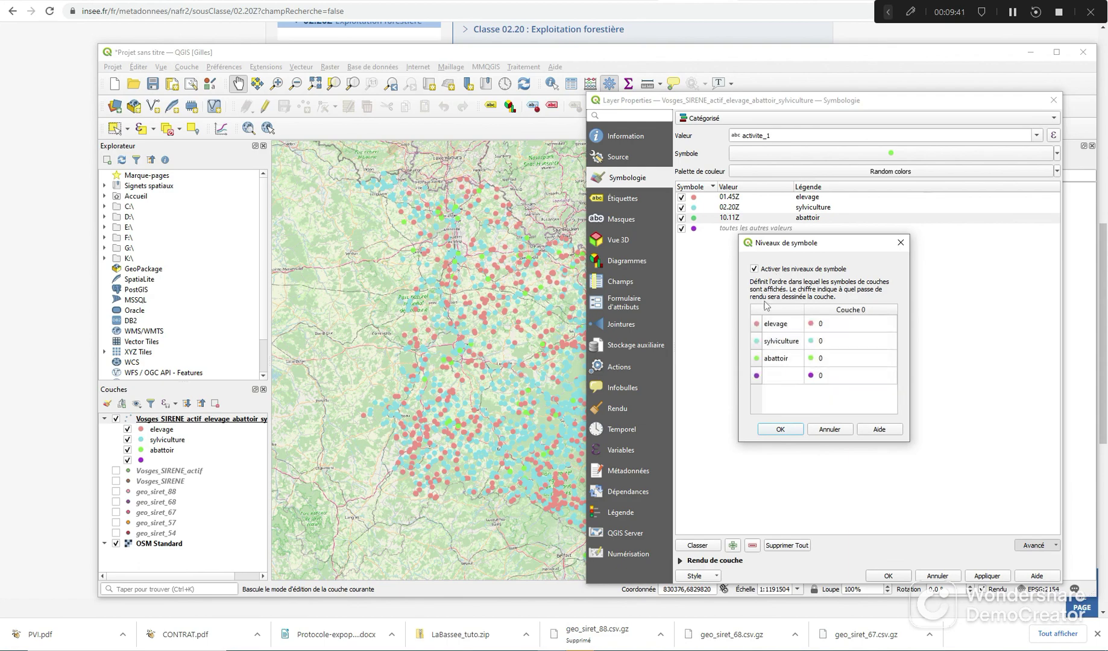
Set the symbol rendering level to 2 for abattoir and 1 for elevage, and apply the layer style.
left_click(822, 360)
left_click(821, 360)
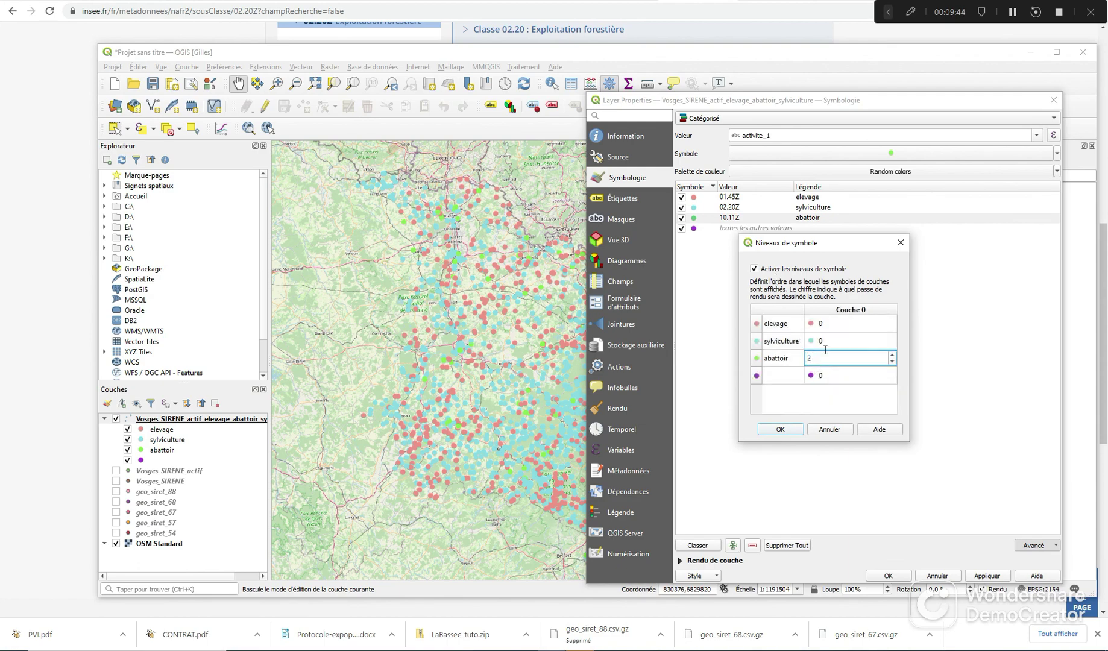
type("2")
left_click(824, 342)
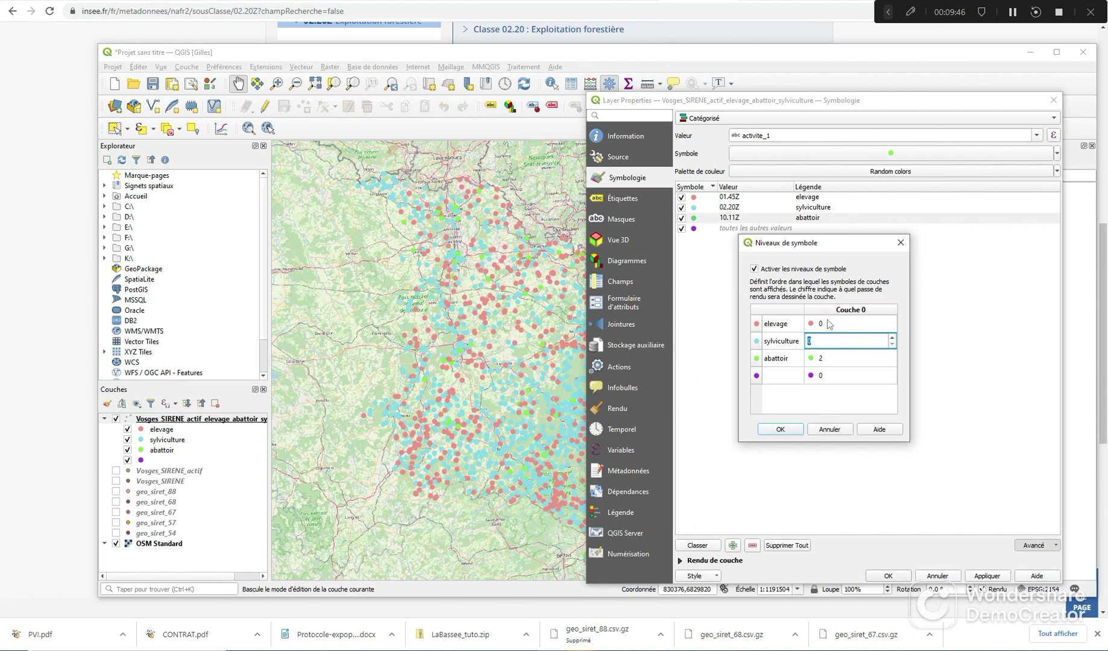
double_click(828, 322)
type("1")
left_click(835, 343)
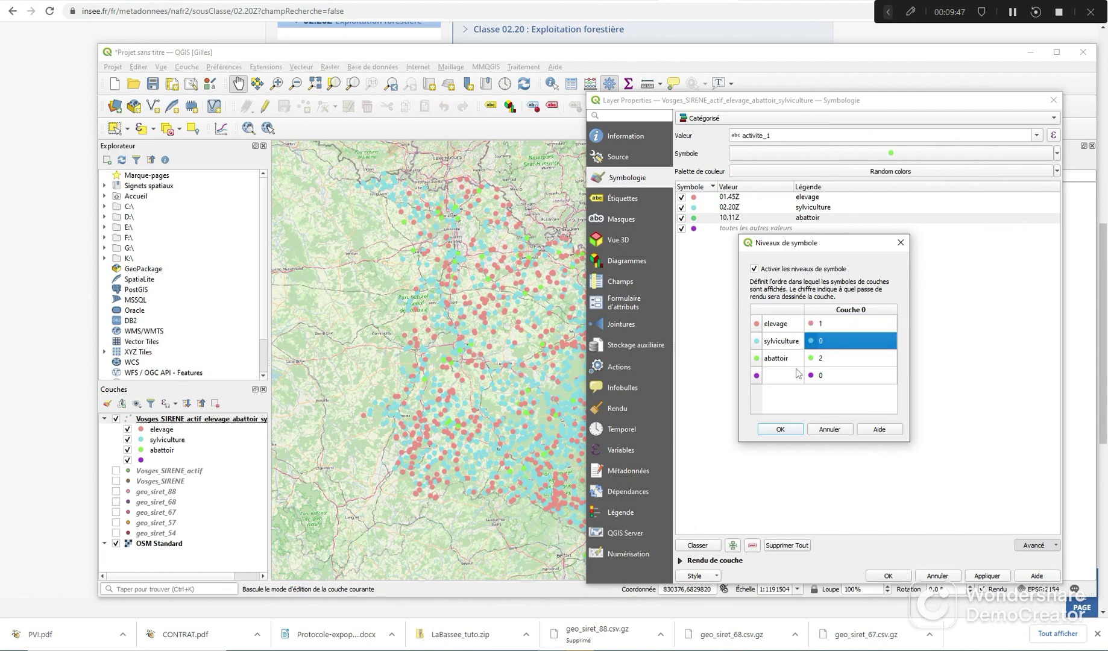
left_click(780, 429)
left_click(989, 576)
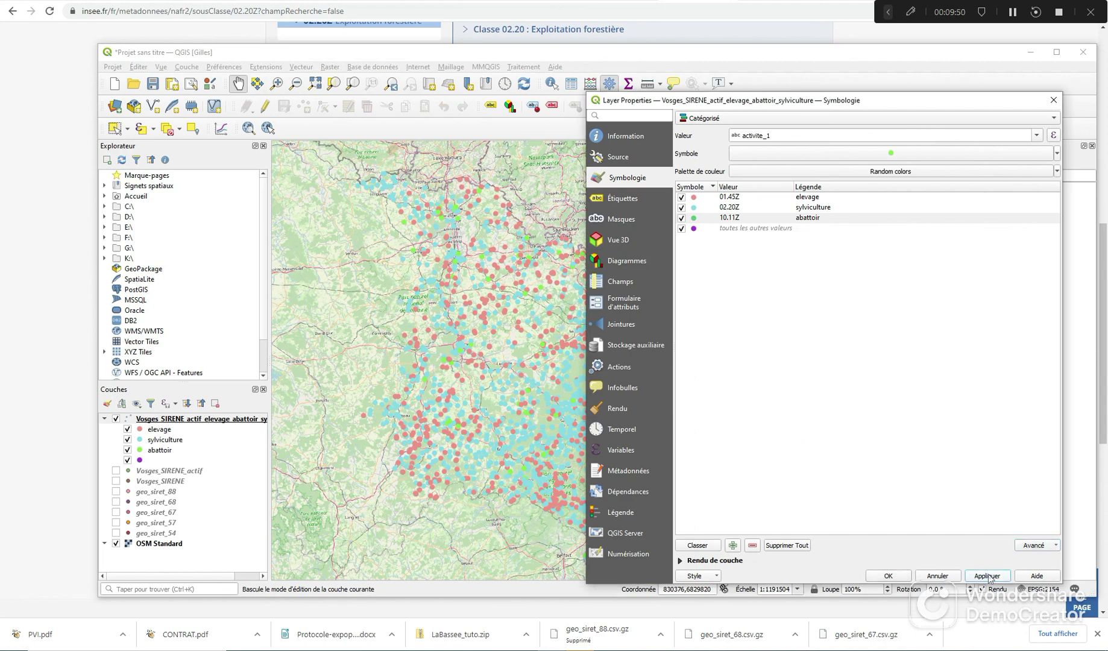
left_click(907, 576)
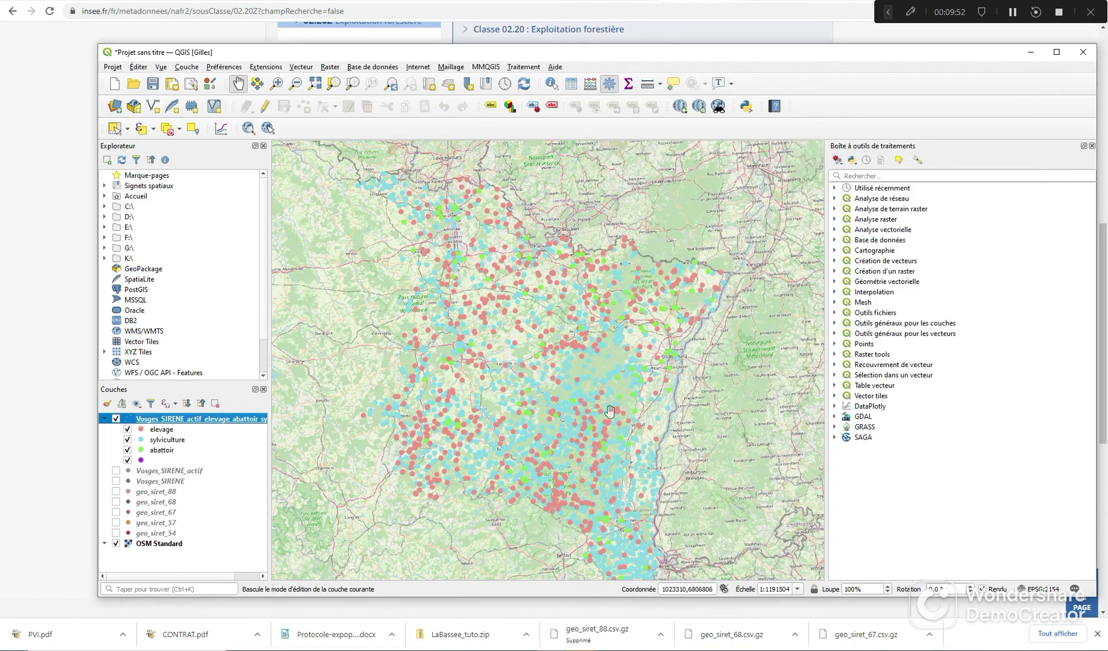